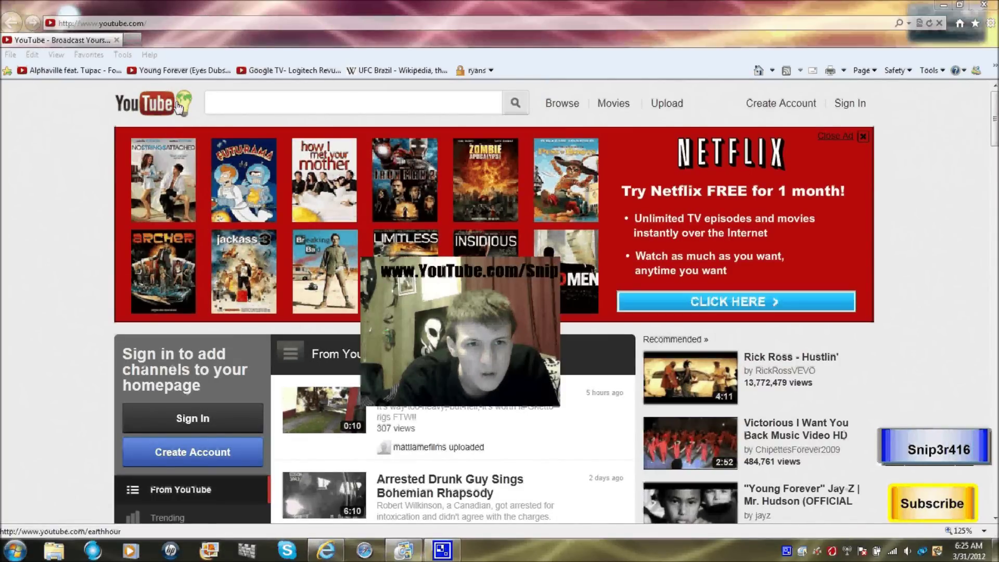
Step: Open the Earth Hour Global Channel from the YouTube doodle, browse its dares, then open ryans favorites
left_click(183, 115)
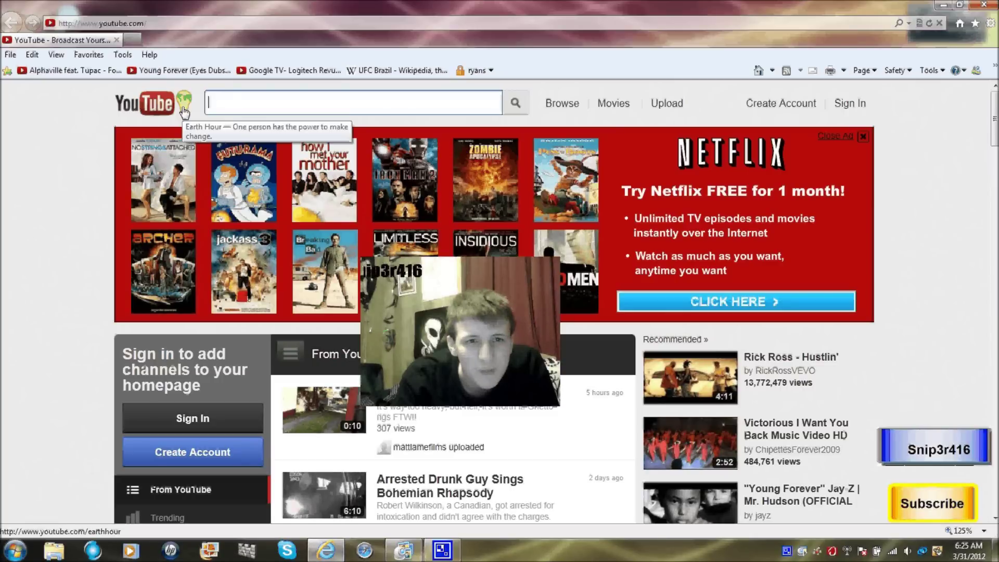
left_click(185, 112)
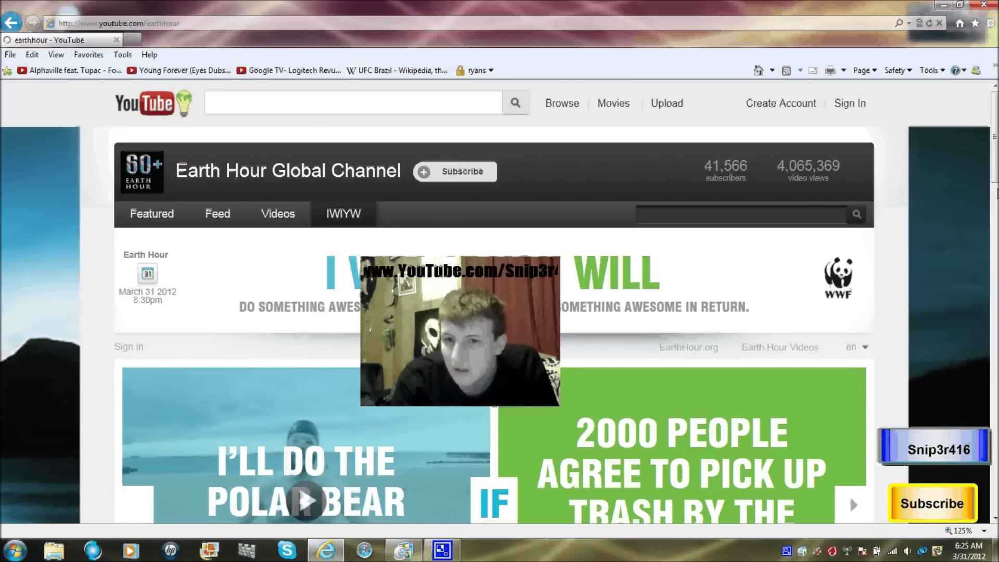
scroll(996, 191, "down", 2)
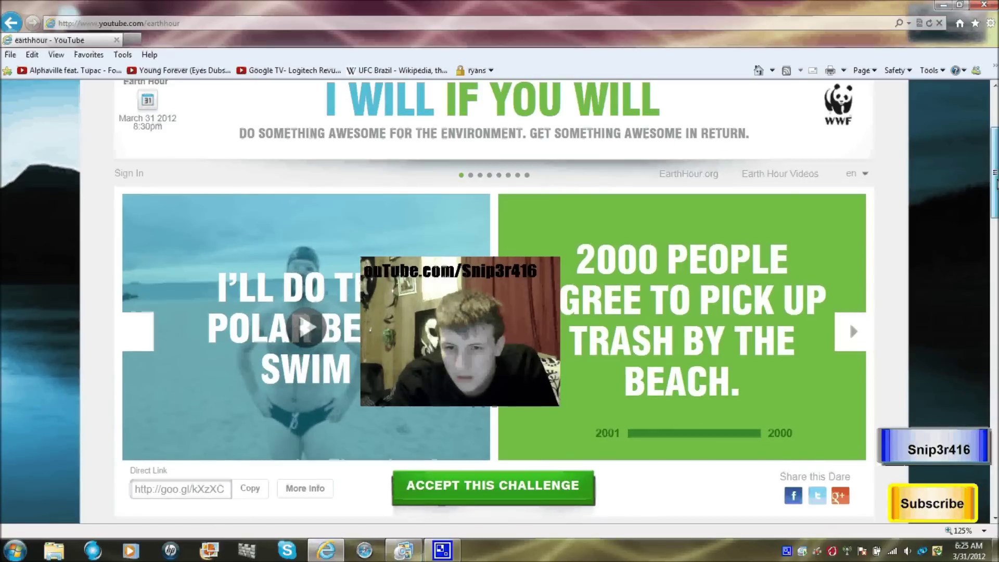
scroll(996, 181, "down", 1)
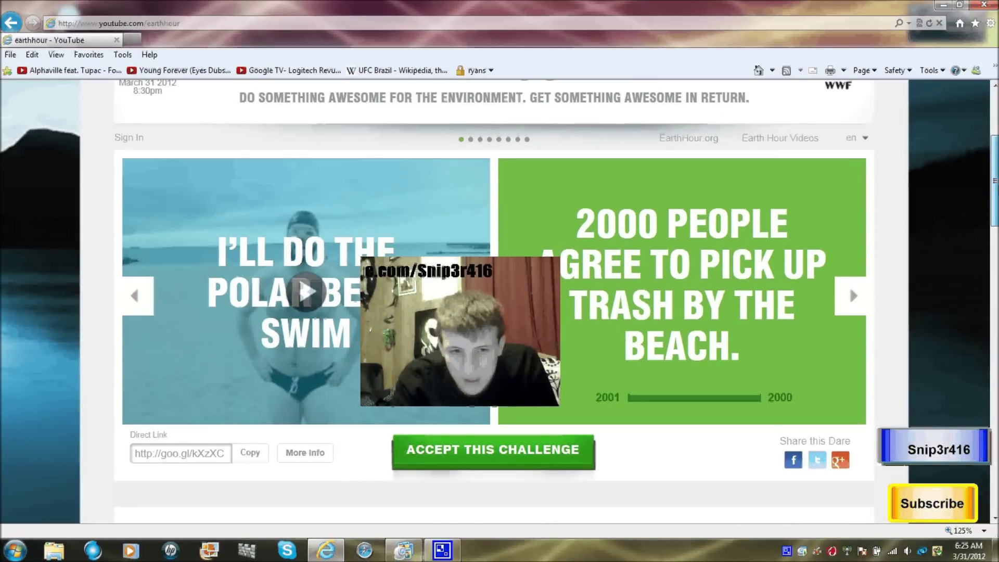
scroll(996, 187, "down", 1)
scroll(996, 187, "down", 2)
scroll(994, 327, "down", 2)
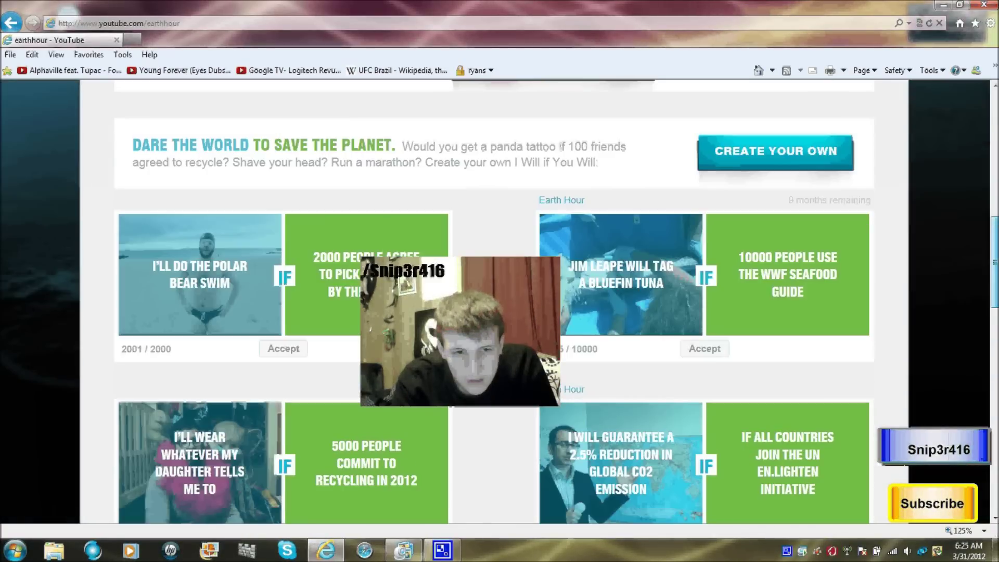
scroll(994, 328, "down", 3)
scroll(994, 328, "down", 2)
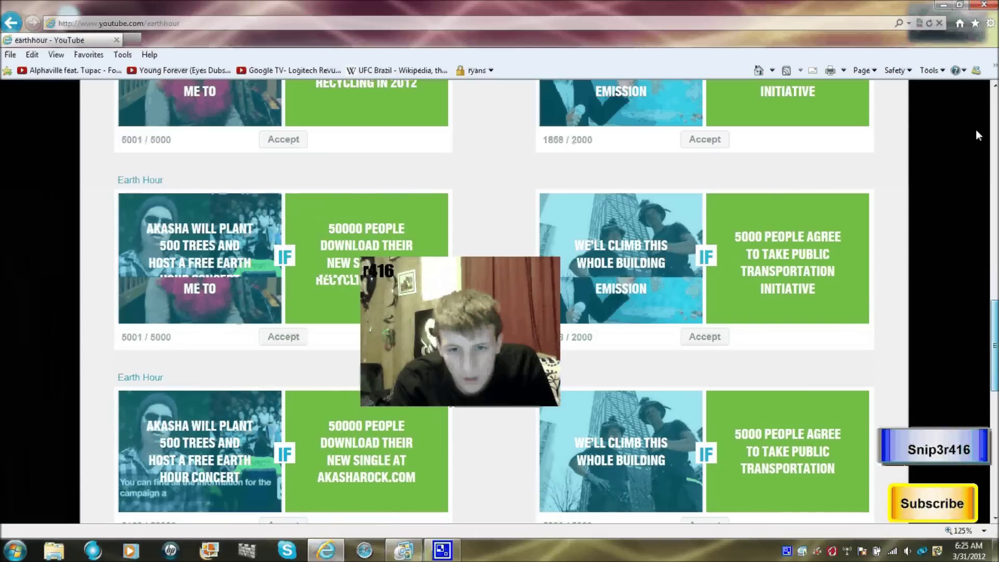
key("Home")
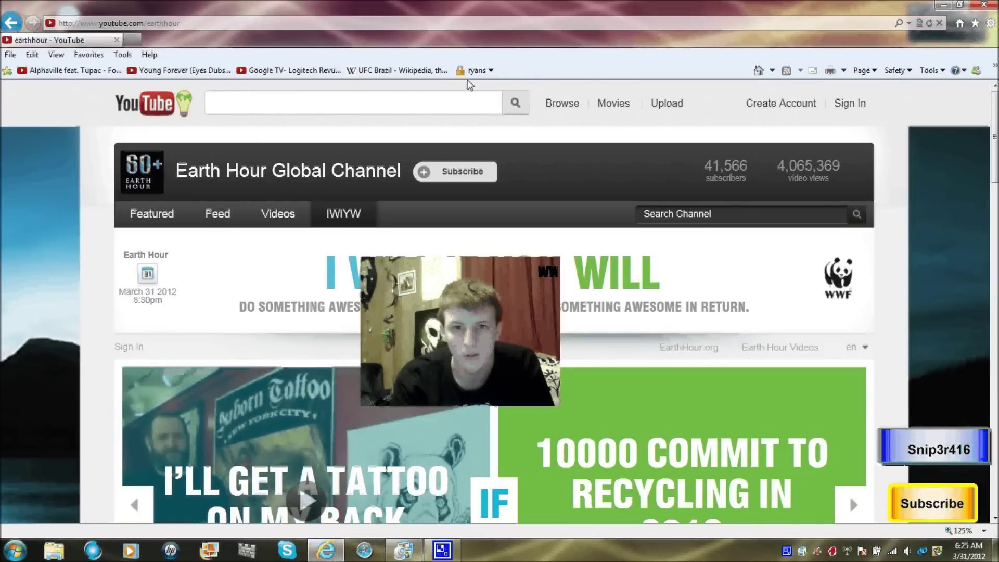
left_click(474, 71)
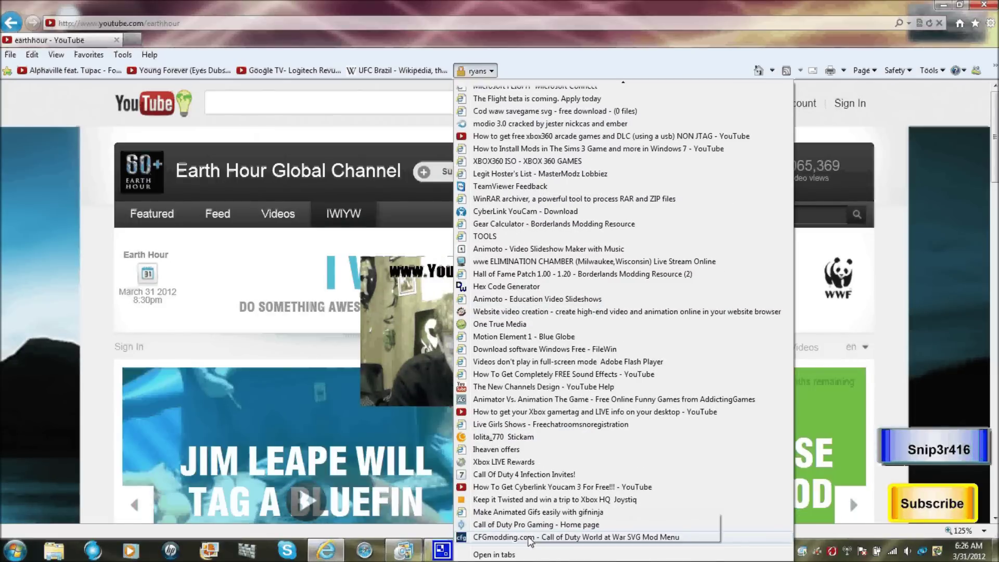
Step: Open the CFGmodding World at War SVG Mod Menu bookmark and start its download
left_click(526, 541)
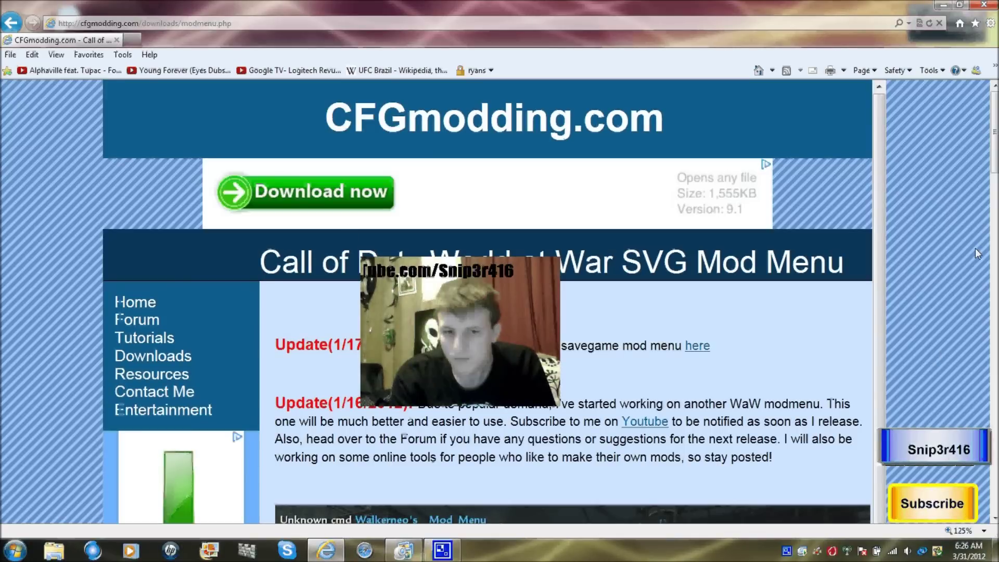
scroll(974, 248, "down", 4)
scroll(572, 304, "down", 1)
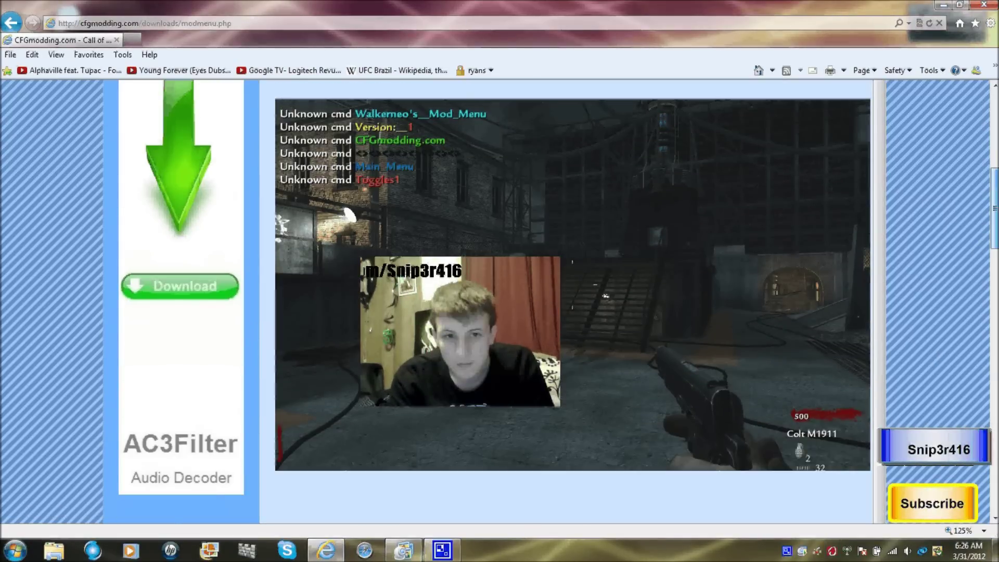
scroll(572, 304, "up", 1)
scroll(572, 304, "down", 3)
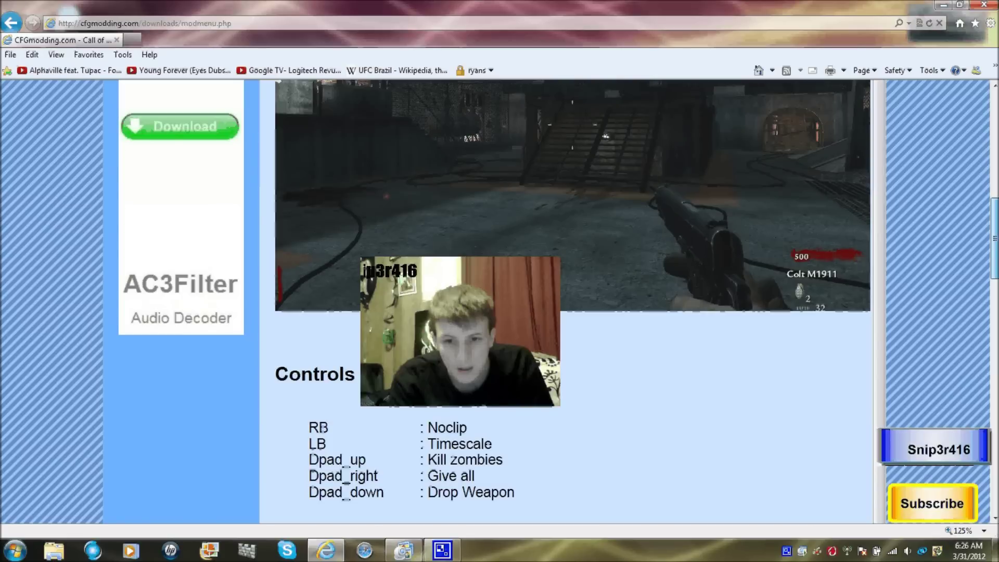
scroll(572, 304, "down", 4)
scroll(571, 305, "down", 2)
scroll(572, 305, "down", 4)
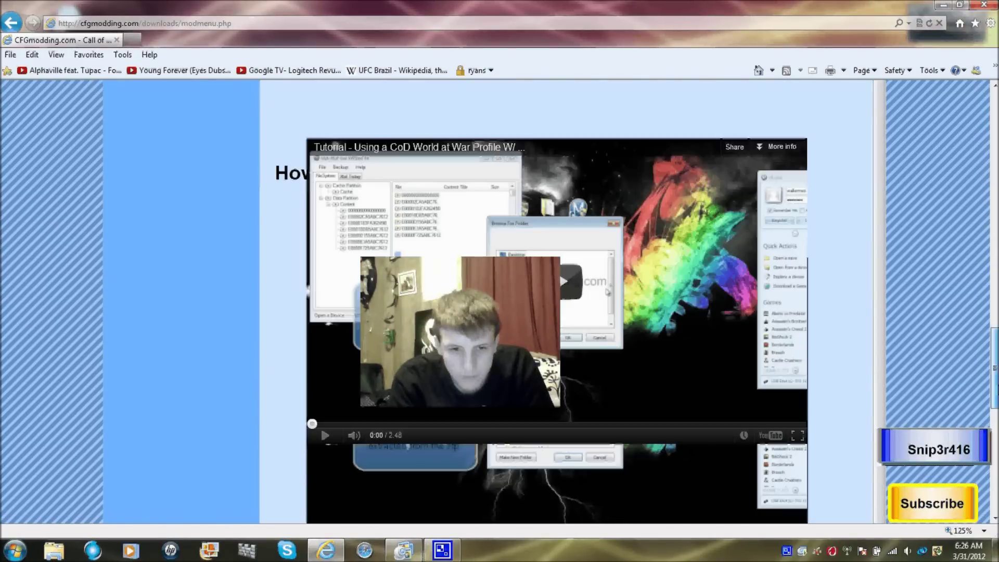
scroll(606, 291, "down", 2)
scroll(993, 462, "down", 1)
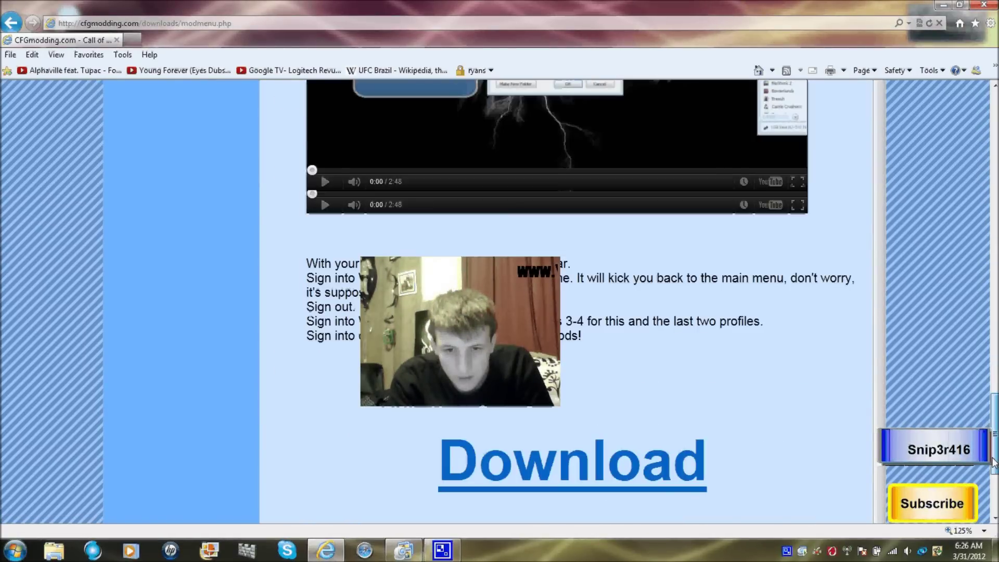
scroll(994, 461, "down", 2)
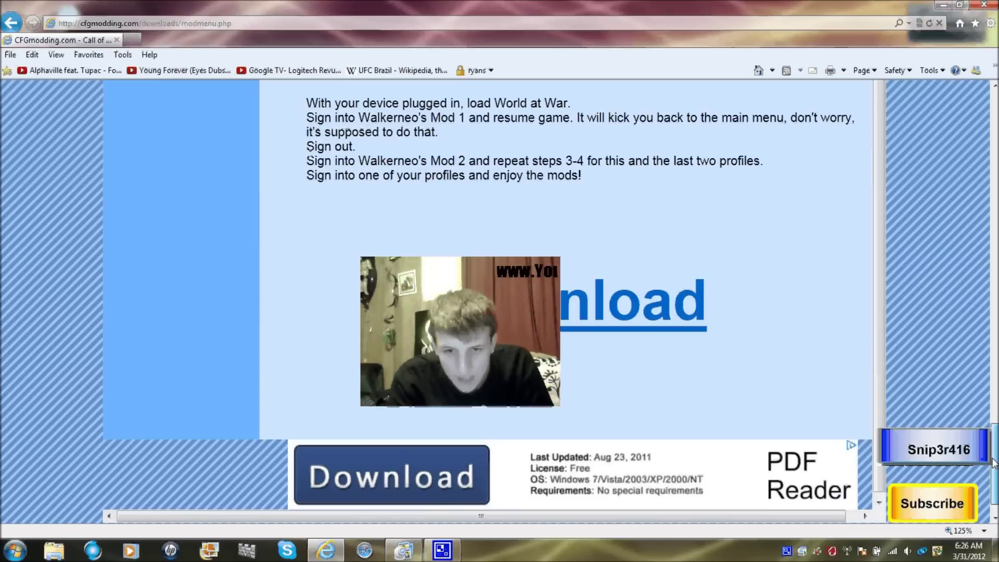
left_click(613, 331)
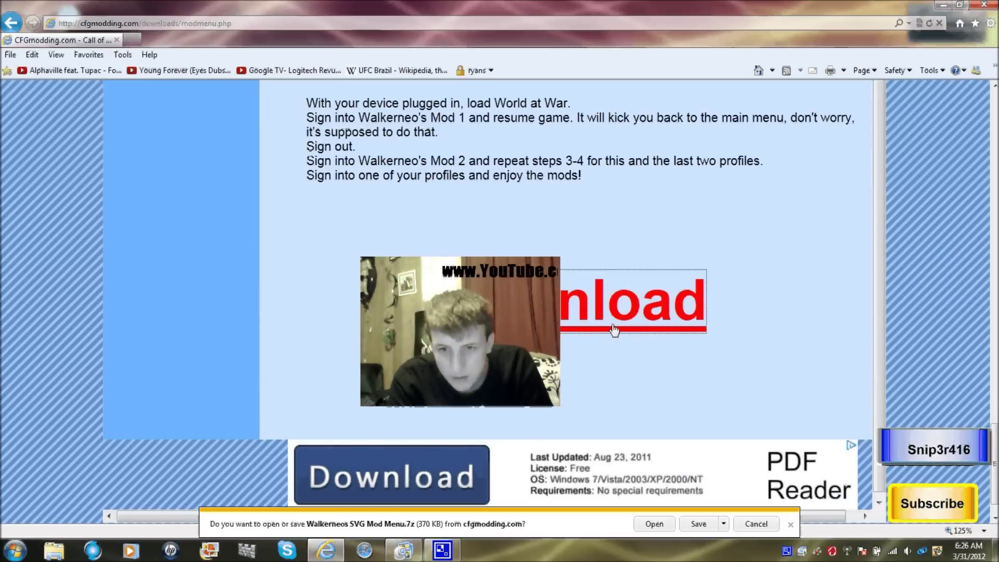
Step: Save the mod menu to the Desktop as a WinRAR archive, then go to CFGmodding's home page
left_click(722, 524)
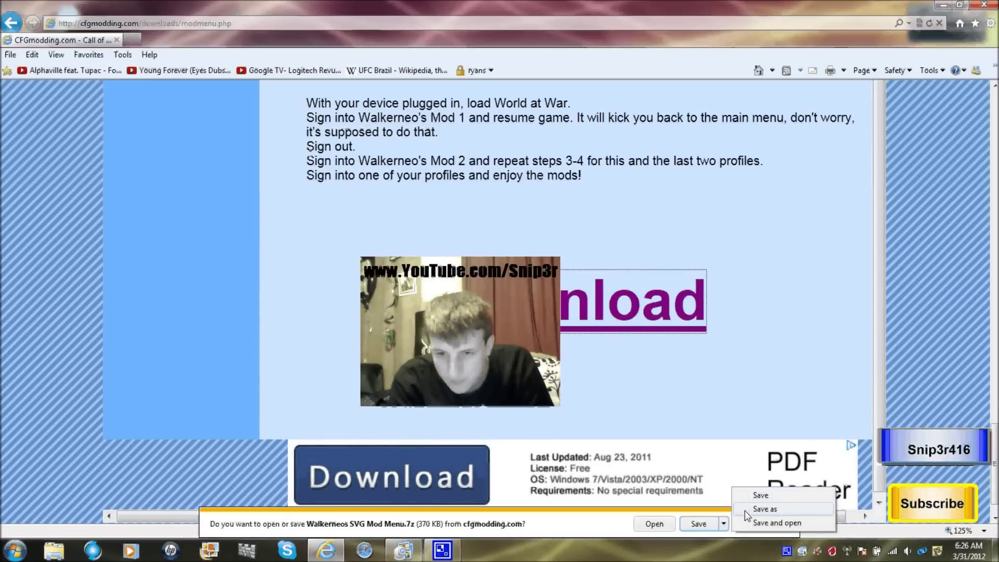
left_click(744, 510)
left_click(49, 100)
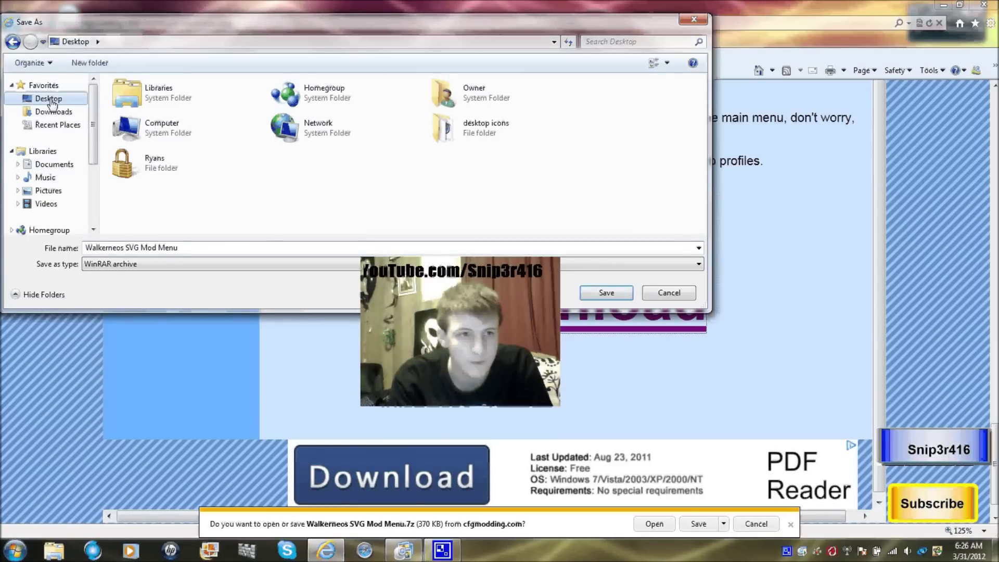
left_click(194, 259)
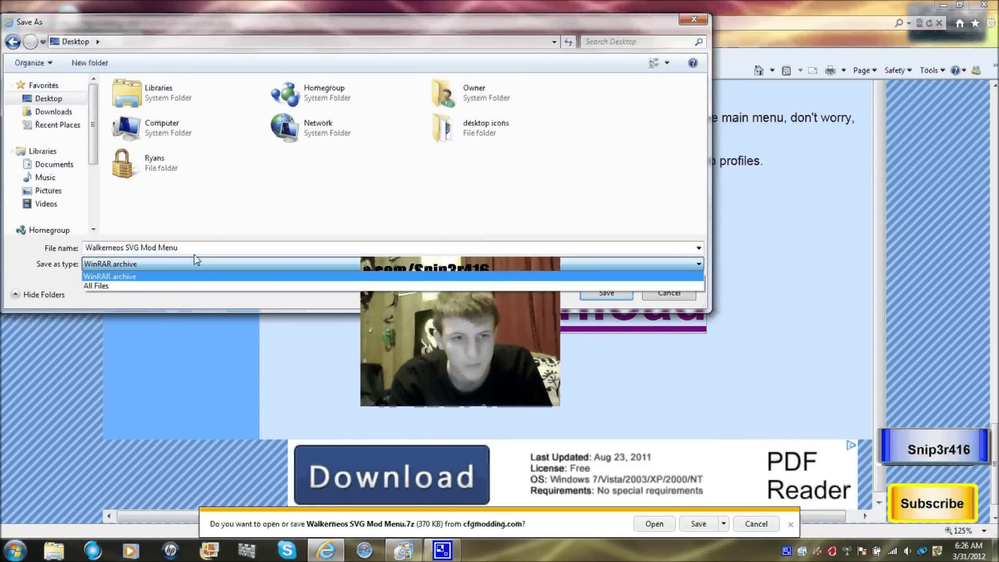
left_click(194, 255)
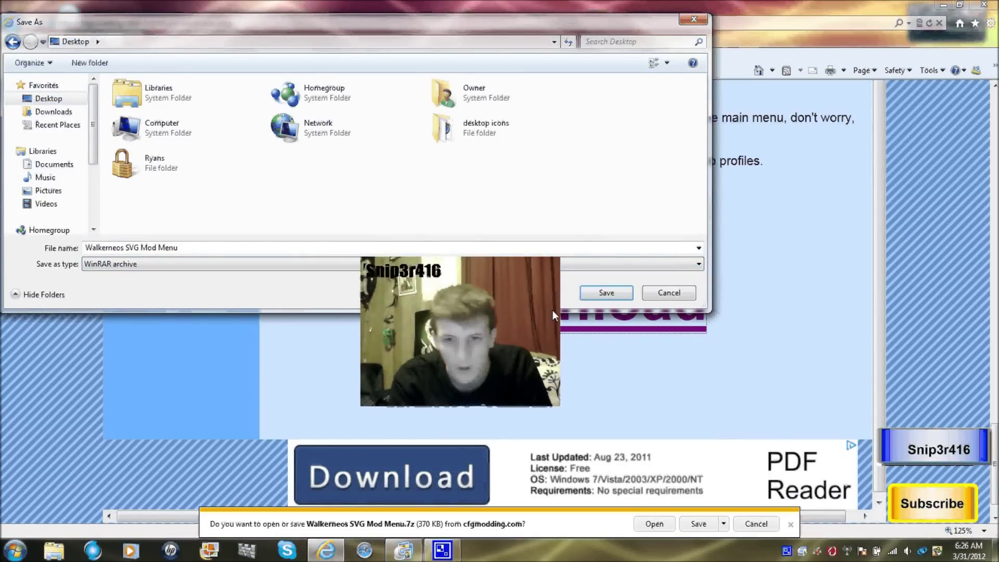
left_click(616, 293)
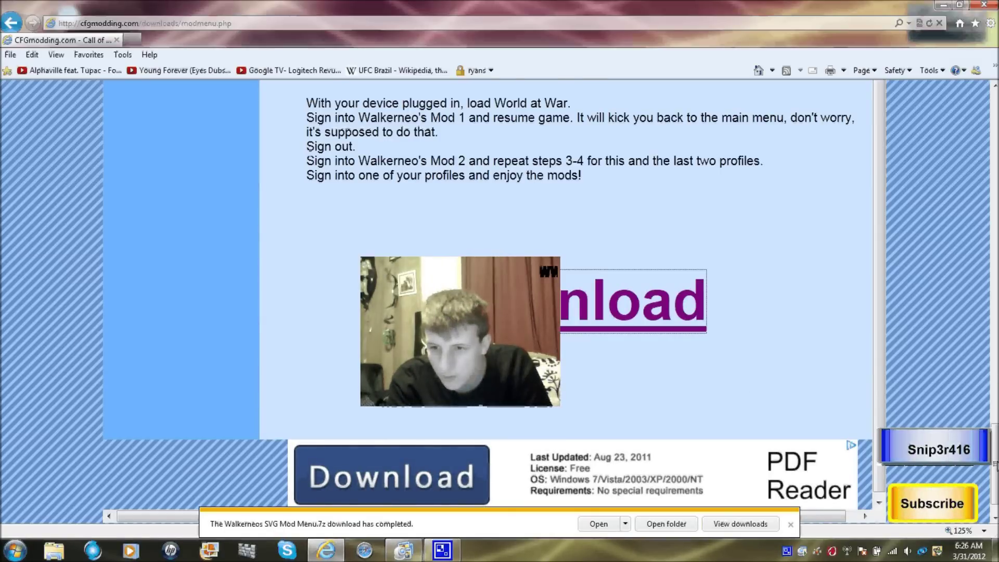
left_click_drag(991, 464, 980, 157)
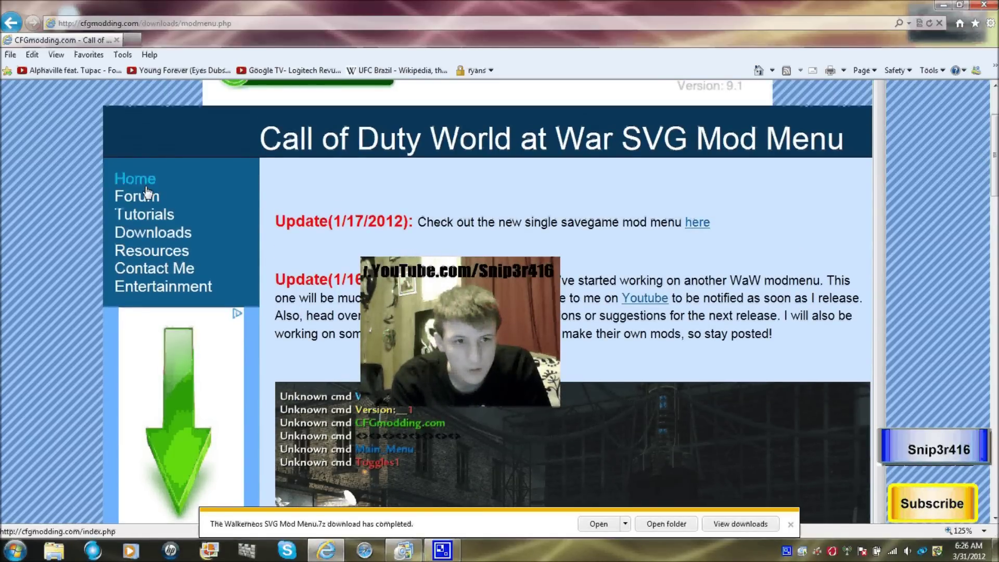
left_click(148, 186)
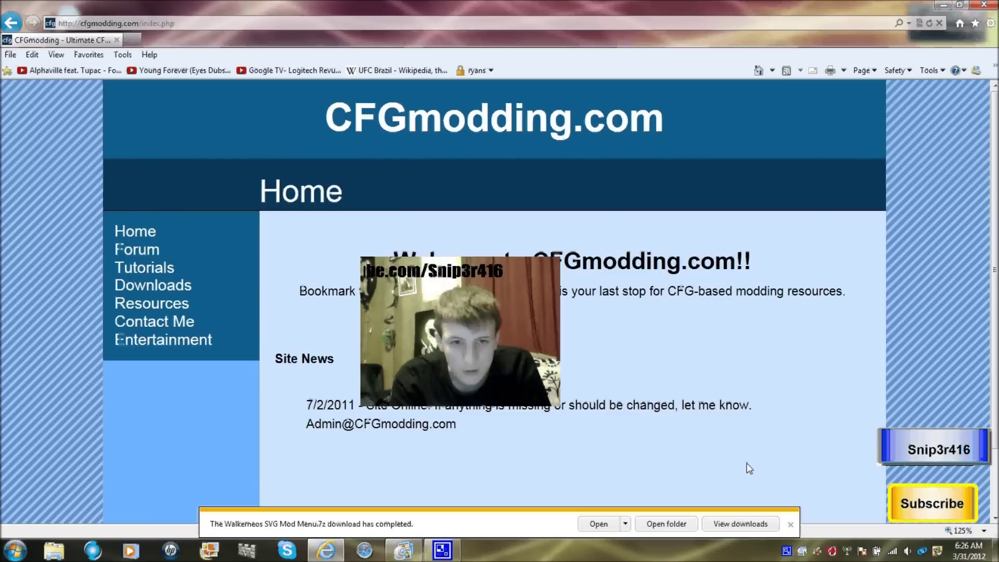
Step: On the Downloads page, expand Programs, reload, then expand the SVG and GPD mods section
left_click(790, 527)
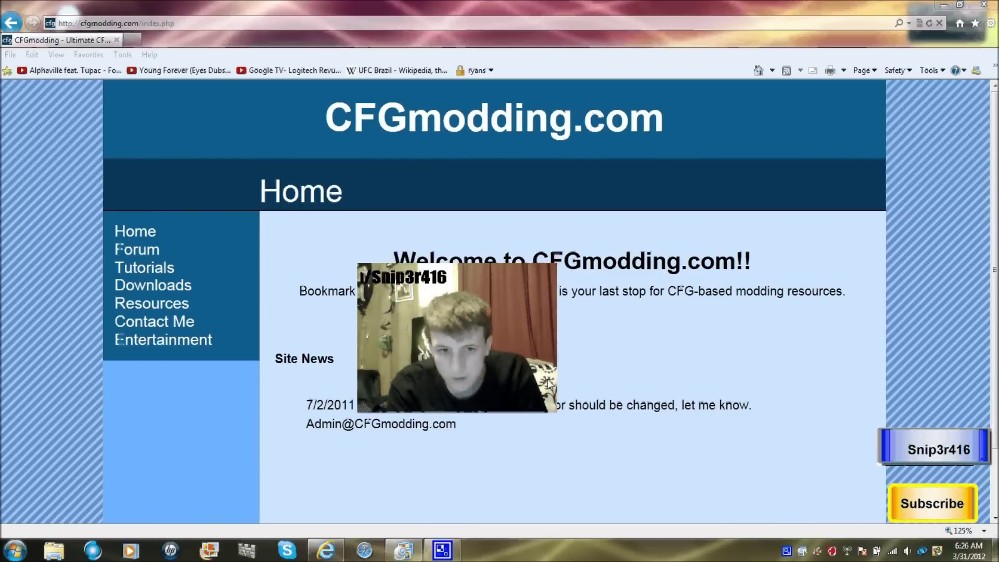
scroll(332, 183, "down", 2)
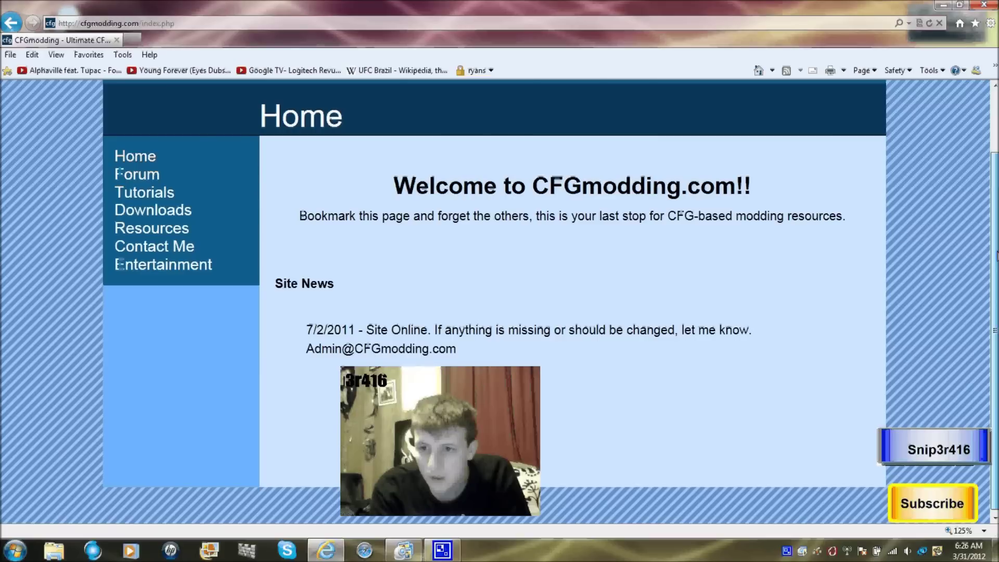
scroll(332, 183, "up", 1)
left_click(160, 239)
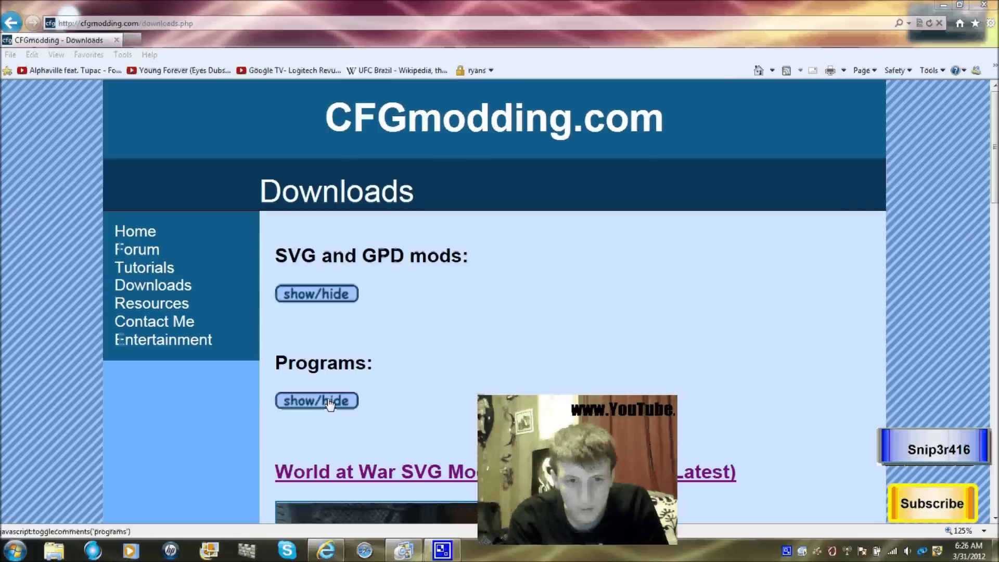
left_click(331, 401)
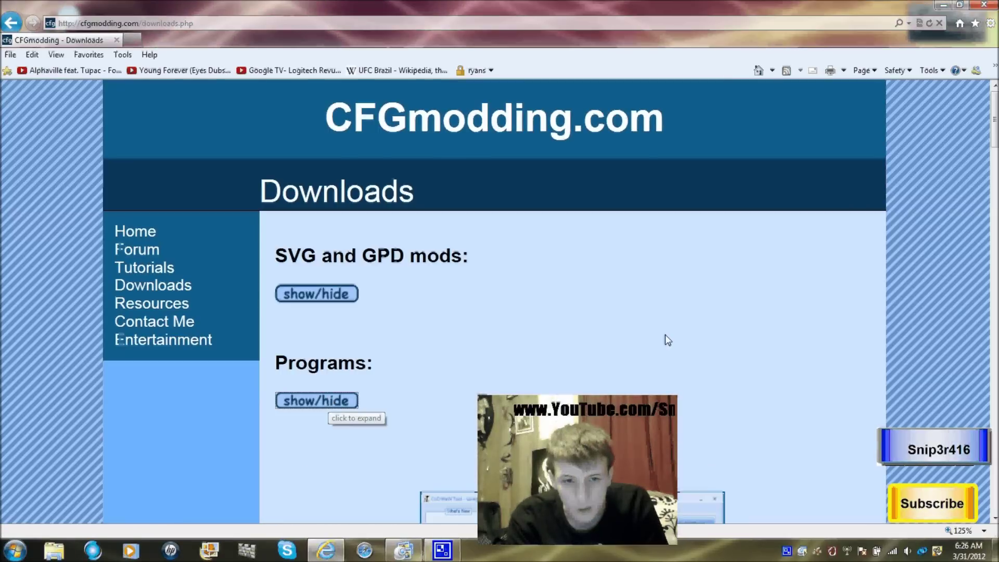
scroll(667, 340, "down", 5)
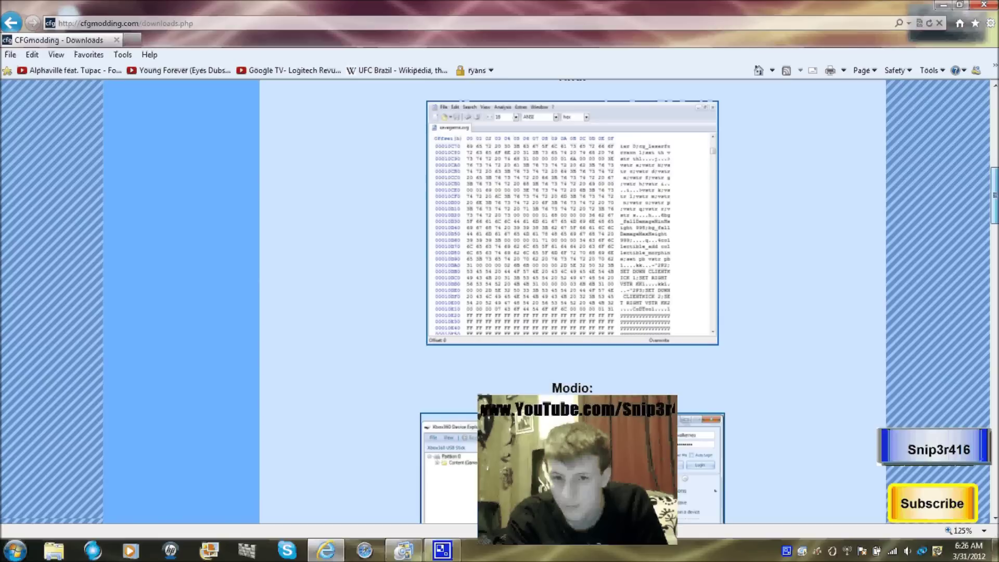
scroll(572, 302, "down", 5)
scroll(572, 301, "down", 1)
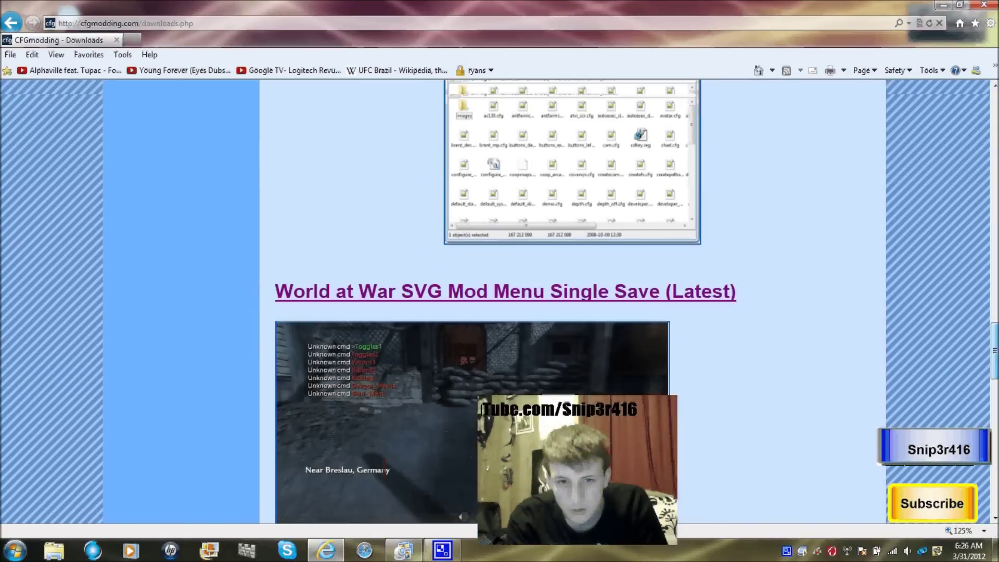
left_click_drag(993, 338, 984, 136)
key("F5")
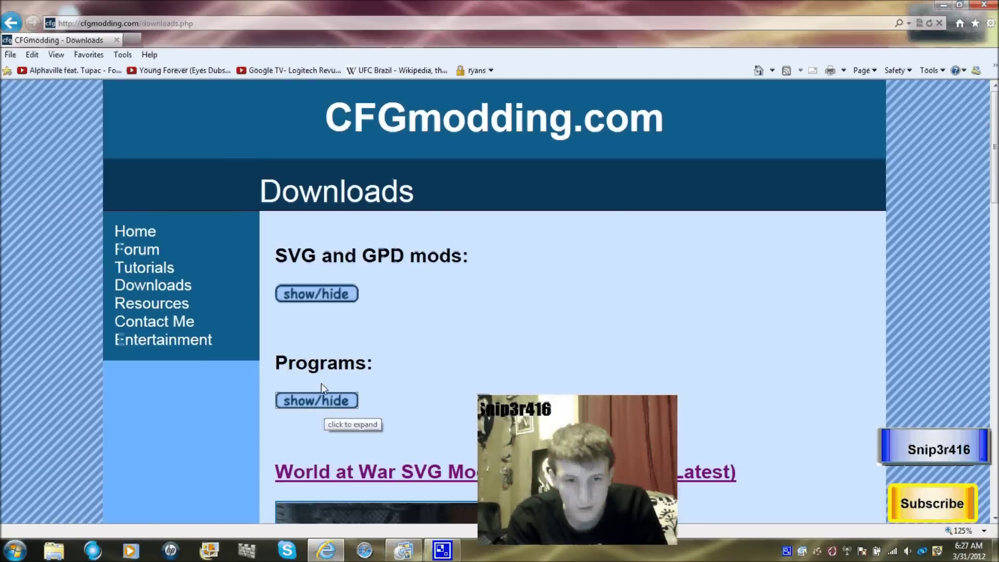
left_click(323, 296)
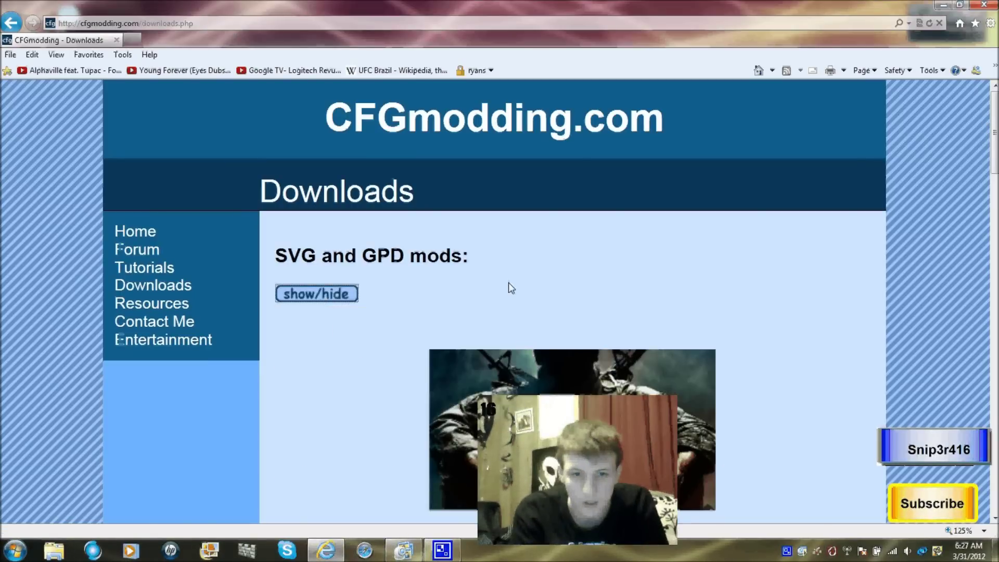
scroll(508, 282, "down", 3)
left_click_drag(996, 184, 997, 268)
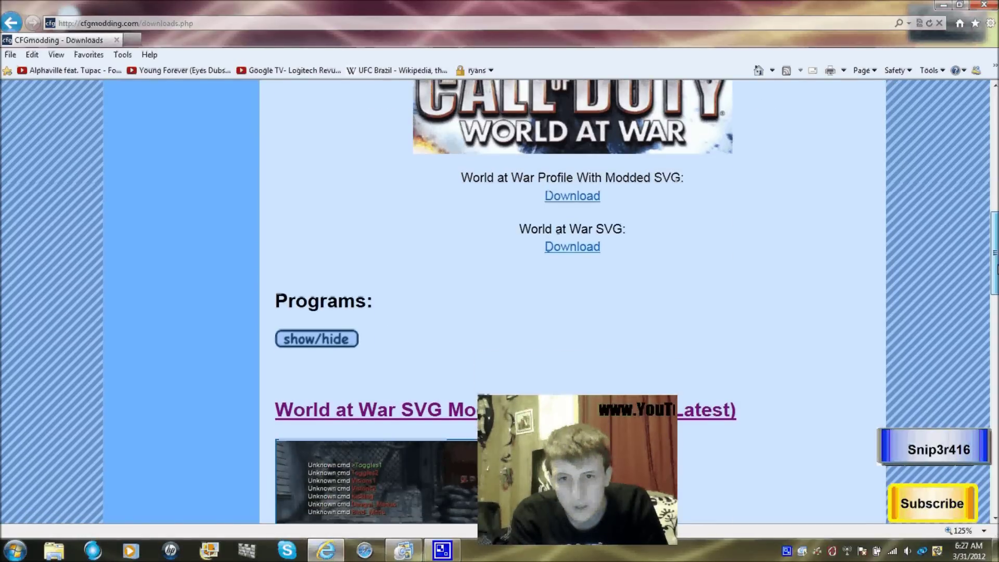
left_click_drag(996, 268, 996, 327)
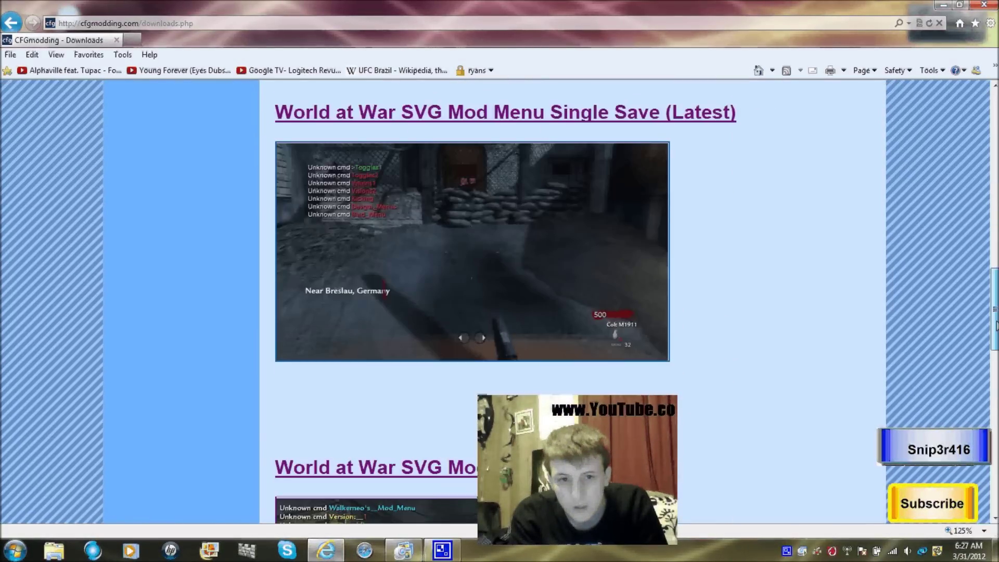
scroll(712, 309, "down", 4)
scroll(712, 310, "down", 5)
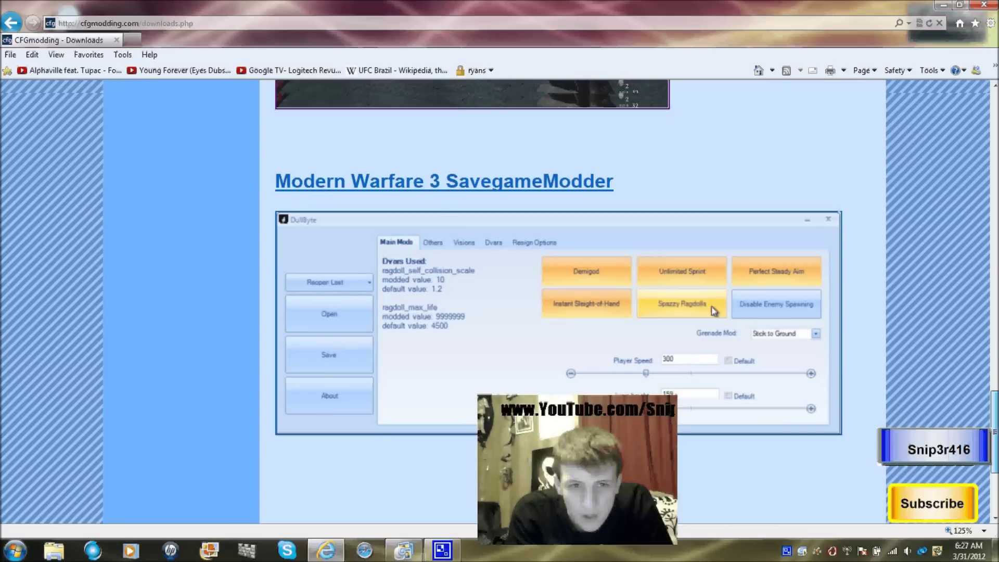
scroll(985, 277, "up", 10)
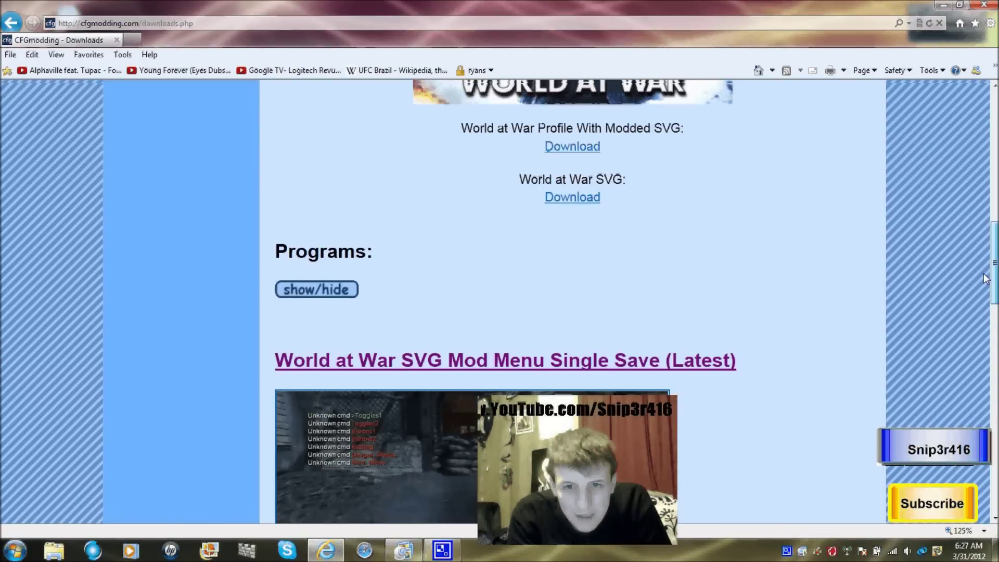
scroll(984, 269, "up", 2)
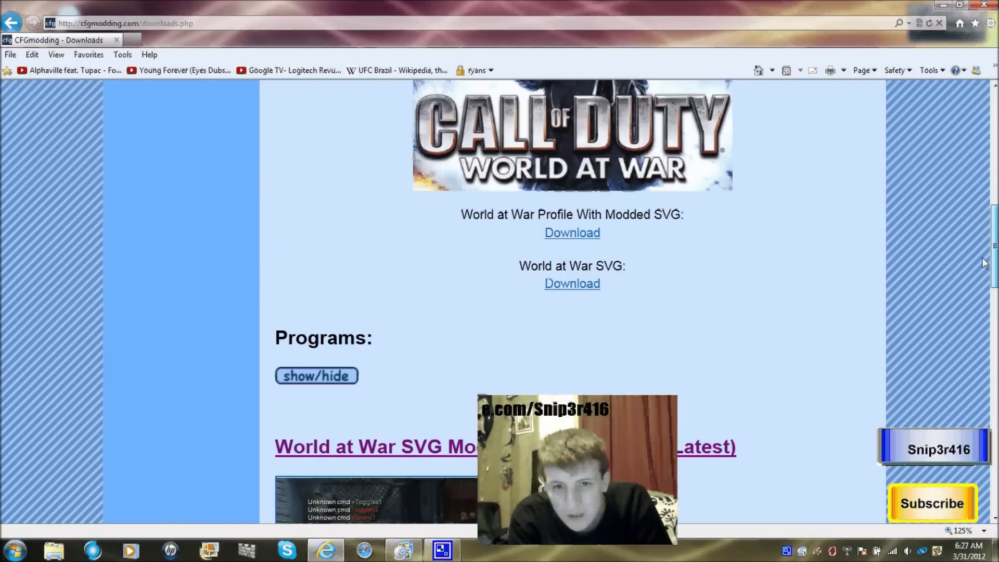
scroll(983, 258, "up", 1)
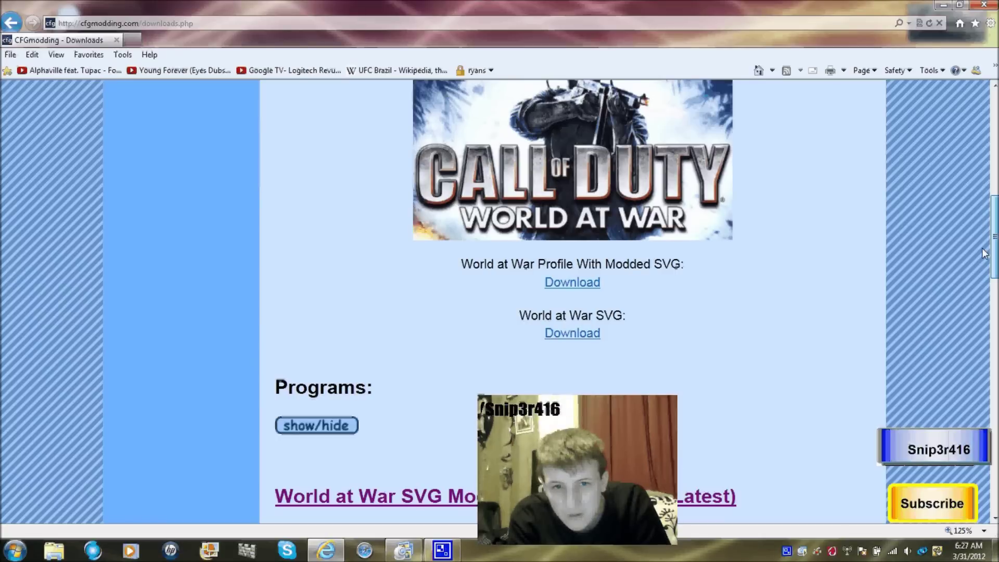
left_click_drag(981, 247, 973, 80)
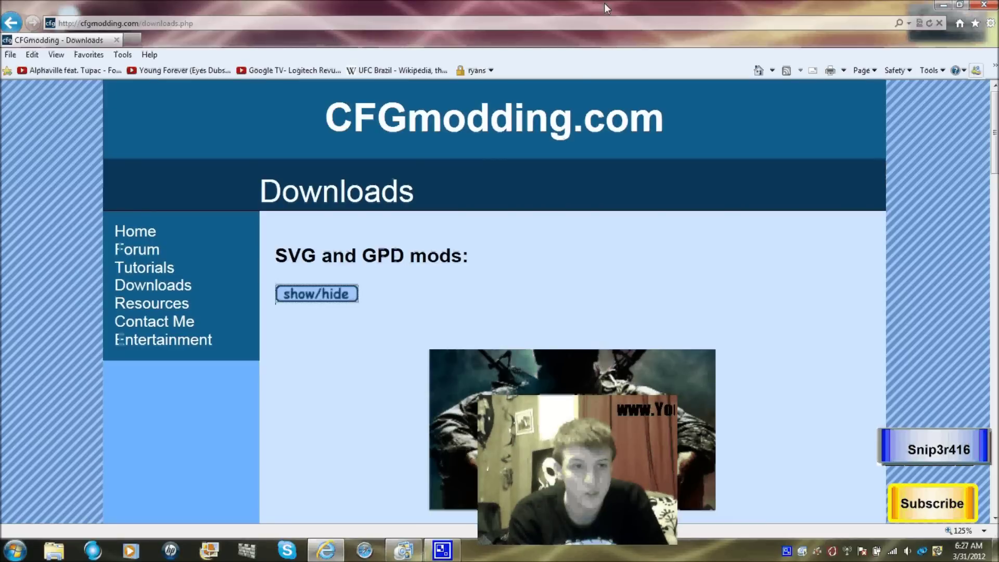
Step: Close the Internet Explorer window to reveal the desktop
left_click(986, 6)
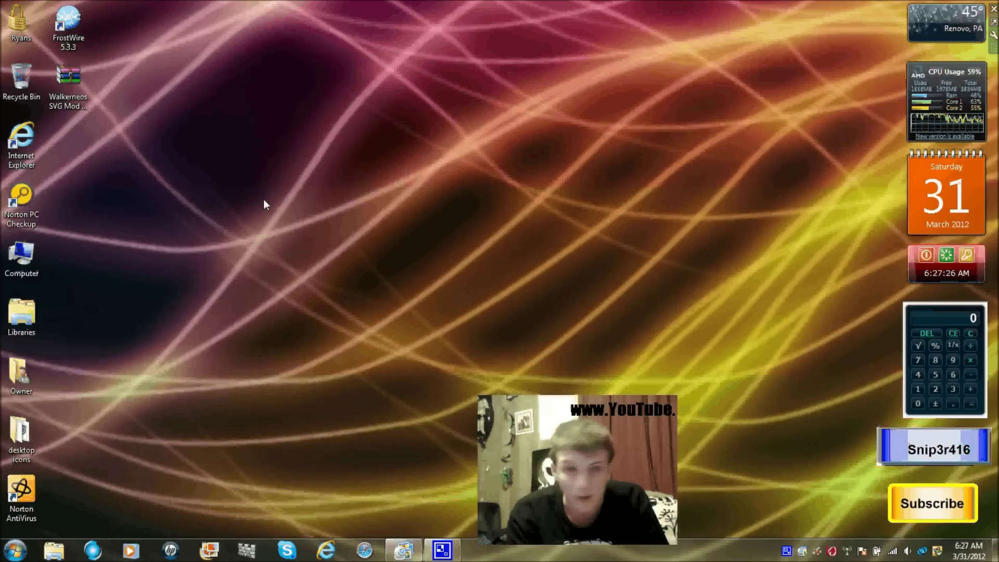
Step: Launch USBXTAFGUI_v44 from Ryans > moding and move its window aside
double_click(35, 42)
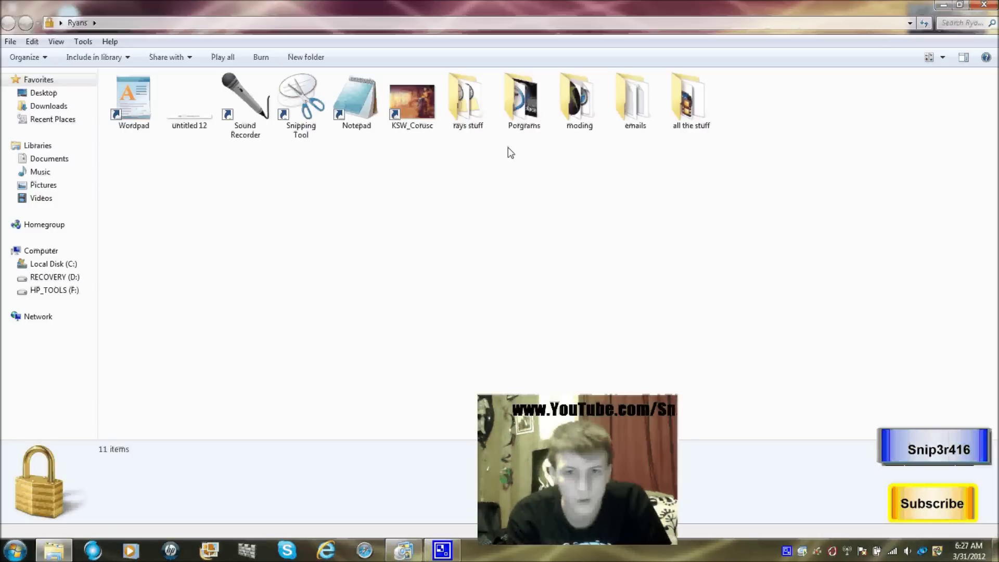
double_click(579, 100)
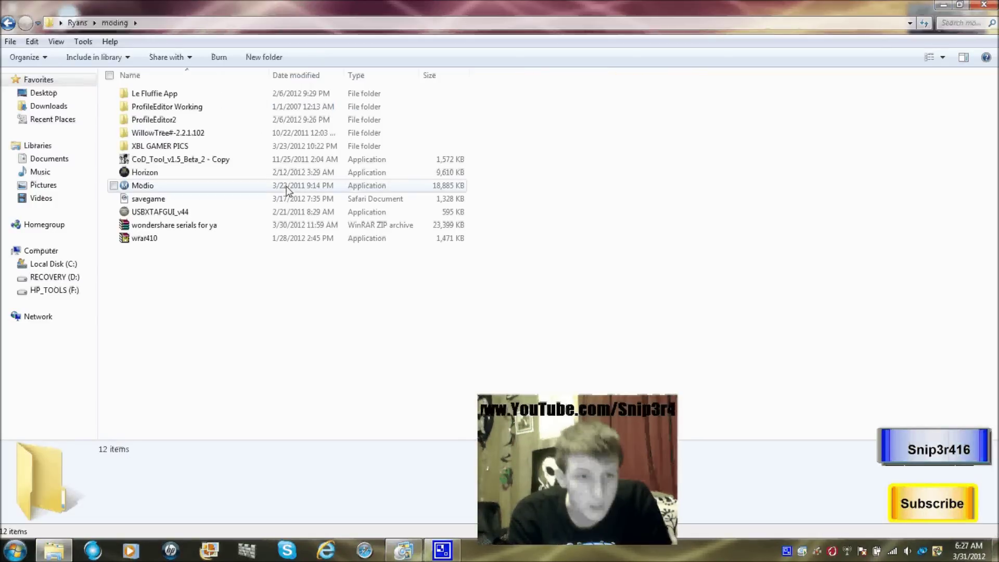
double_click(272, 213)
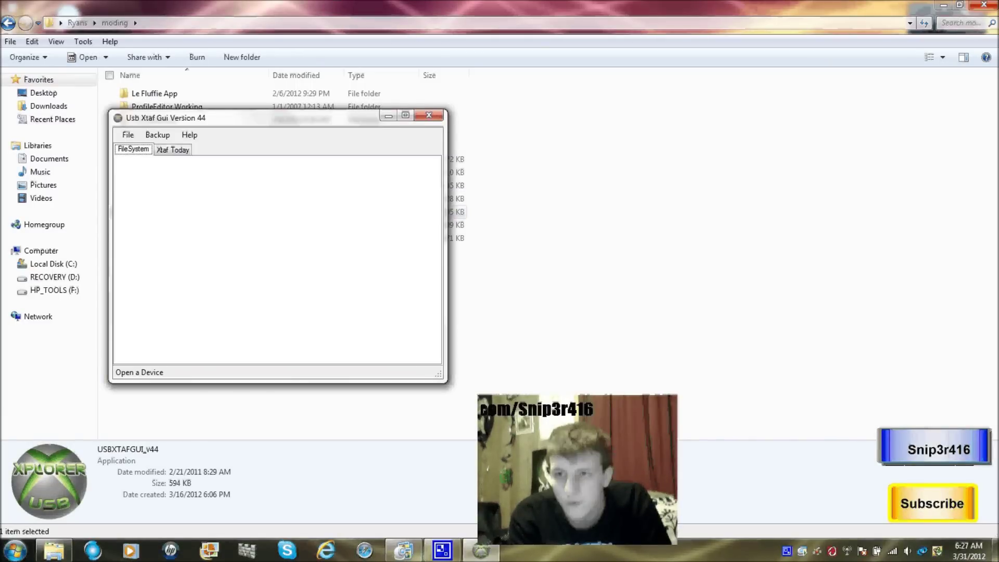
left_click(983, 5)
left_click_drag(363, 114, 360, 92)
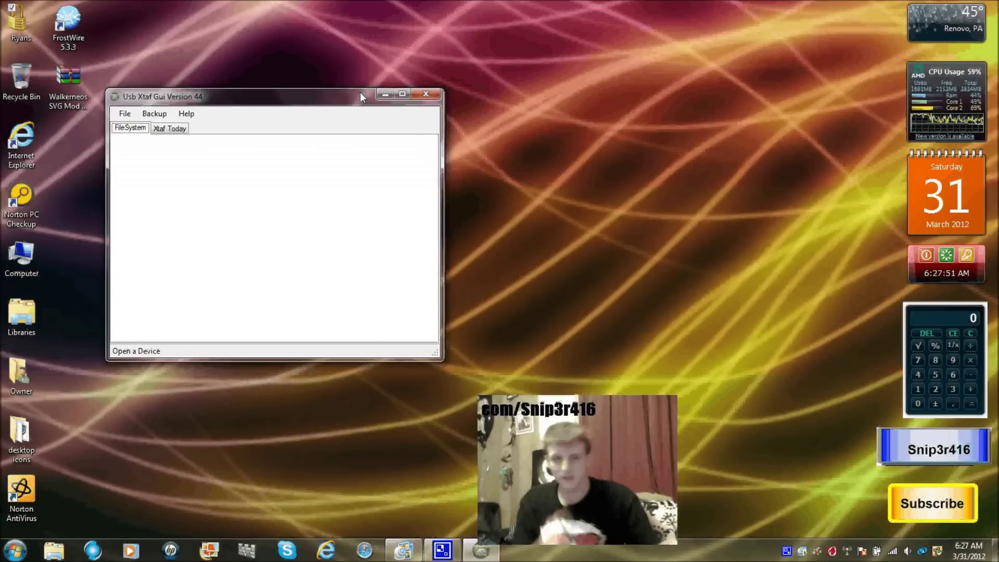
Step: Minimize Usb Xtaf Gui and select Modio in Ryans > moding, then show the desktop
left_click(383, 98)
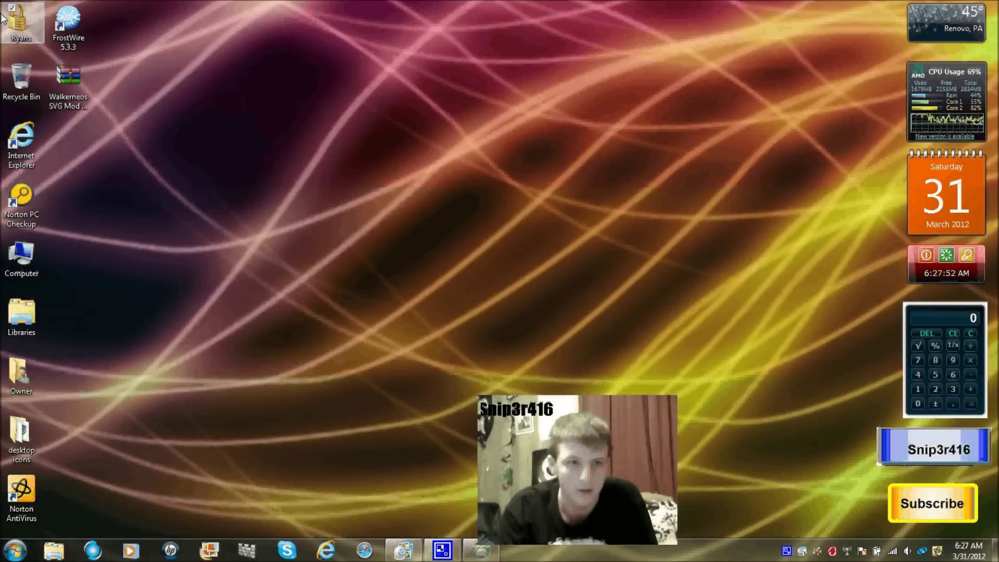
double_click(12, 18)
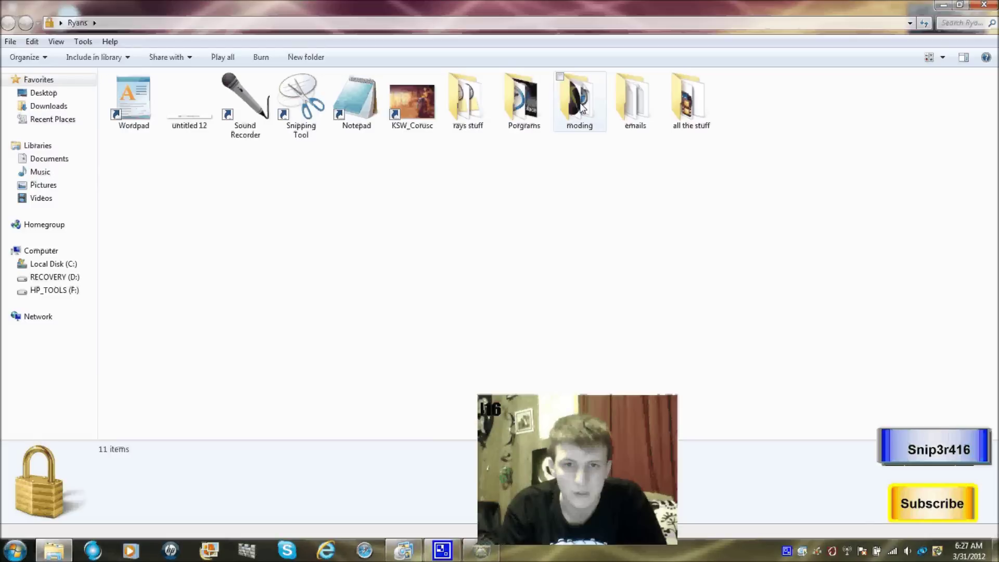
double_click(582, 109)
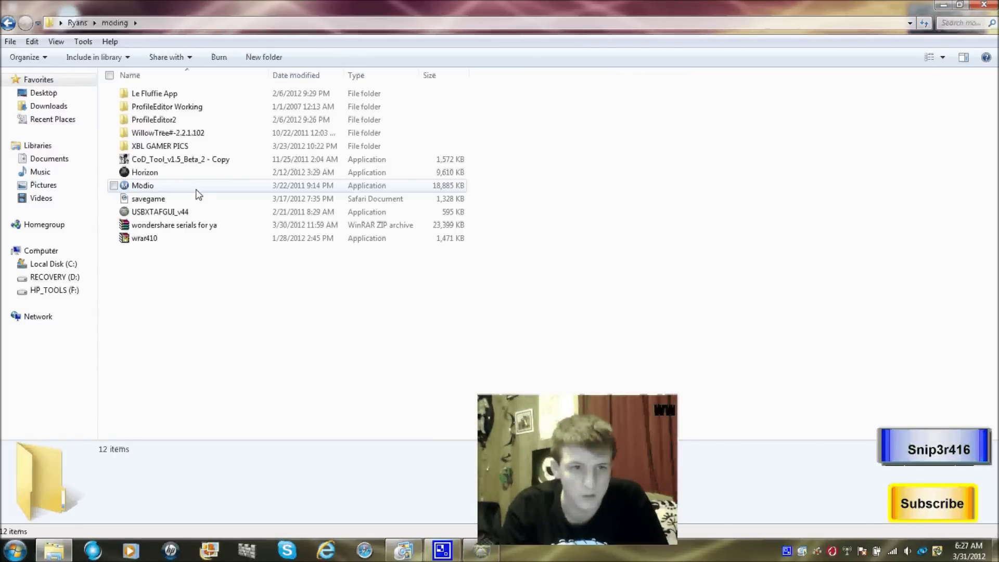
left_click(196, 188)
key("super+d")
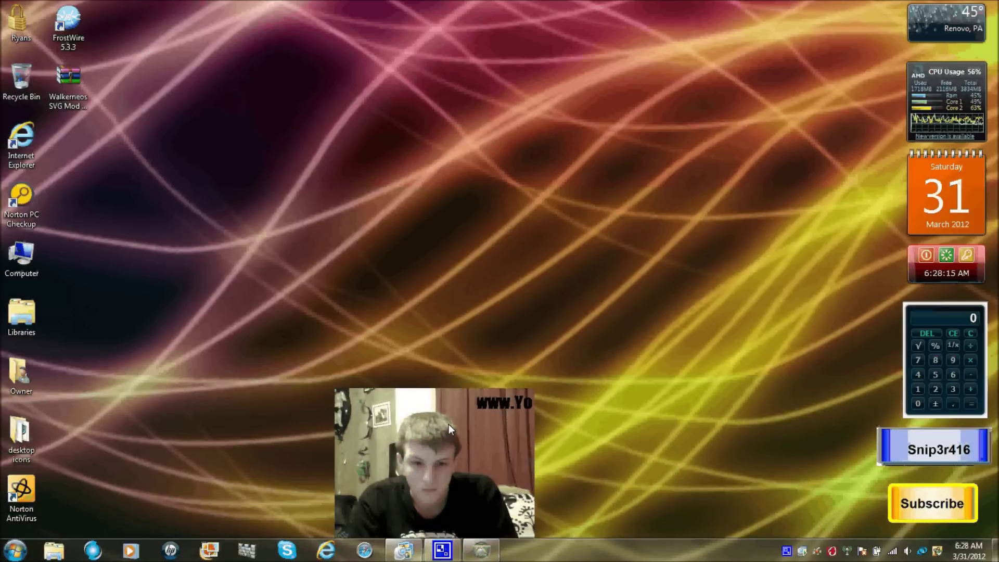
left_click_drag(518, 250, 563, 365)
mouse_move(248, 270)
left_mouse_down()
mouse_move(535, 478)
mouse_move(285, 302)
left_mouse_up()
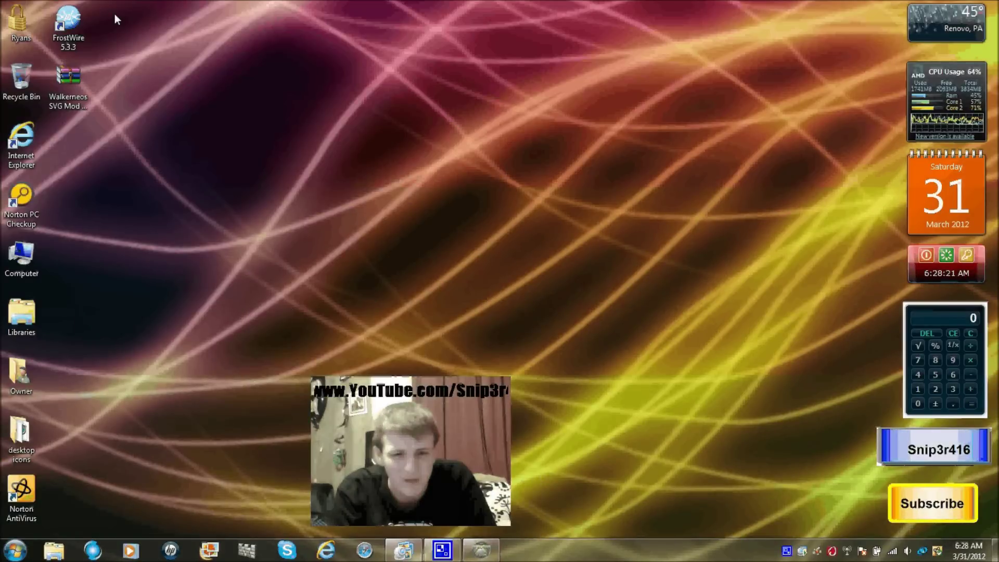
Step: Reopen Ryans > moding and launch the Modio application
left_click(18, 24)
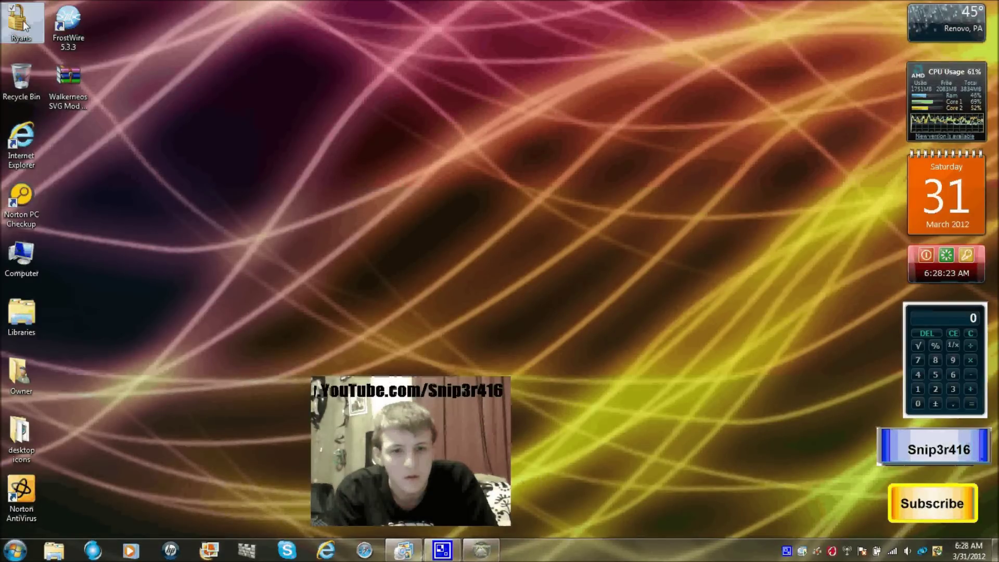
double_click(29, 22)
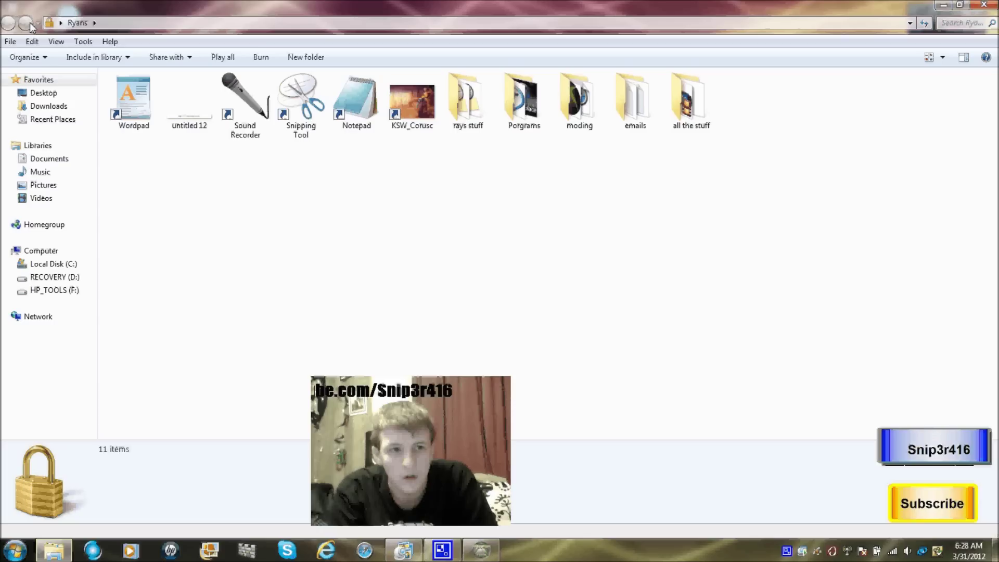
double_click(583, 105)
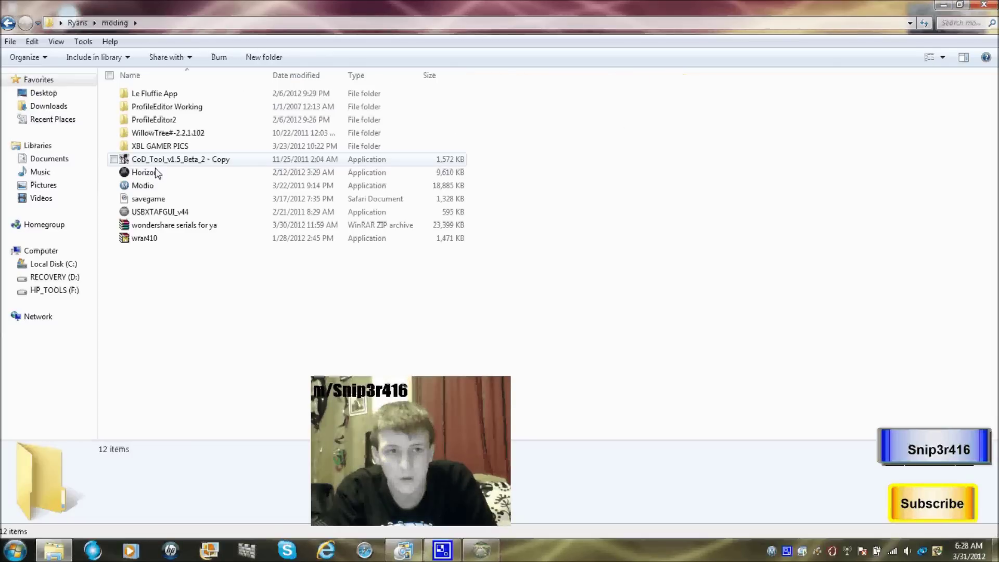
left_click(147, 187)
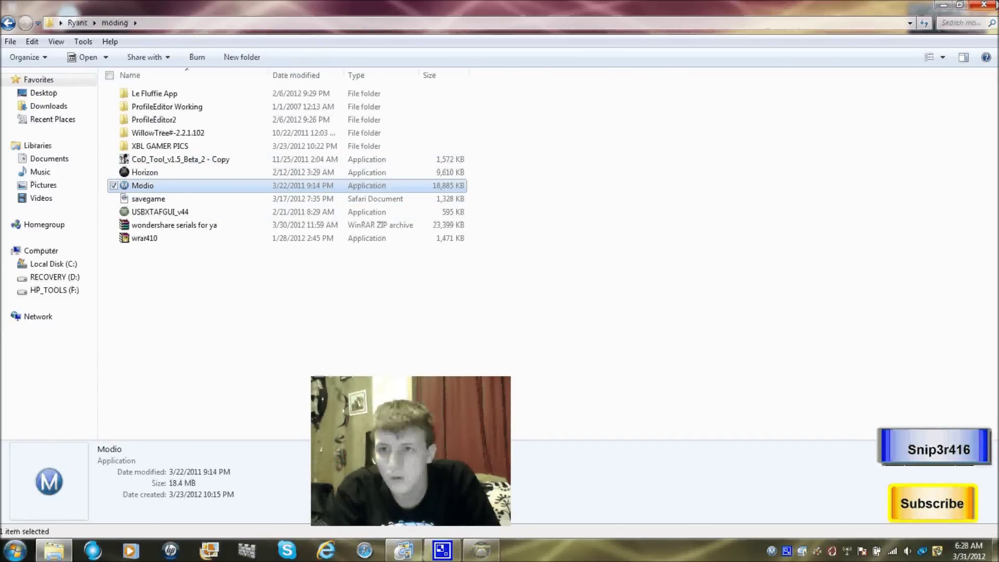
key("super+d")
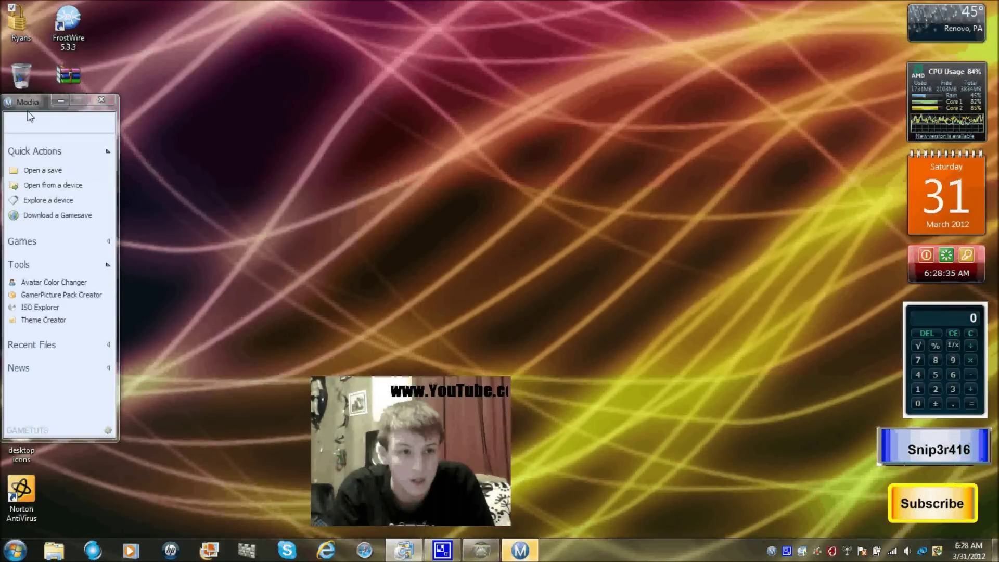
Step: Load the USB drive in Modio's Xbox 360 device explorer, skipping the scan and AutoPlay prompts
left_click_drag(27, 115, 702, 61)
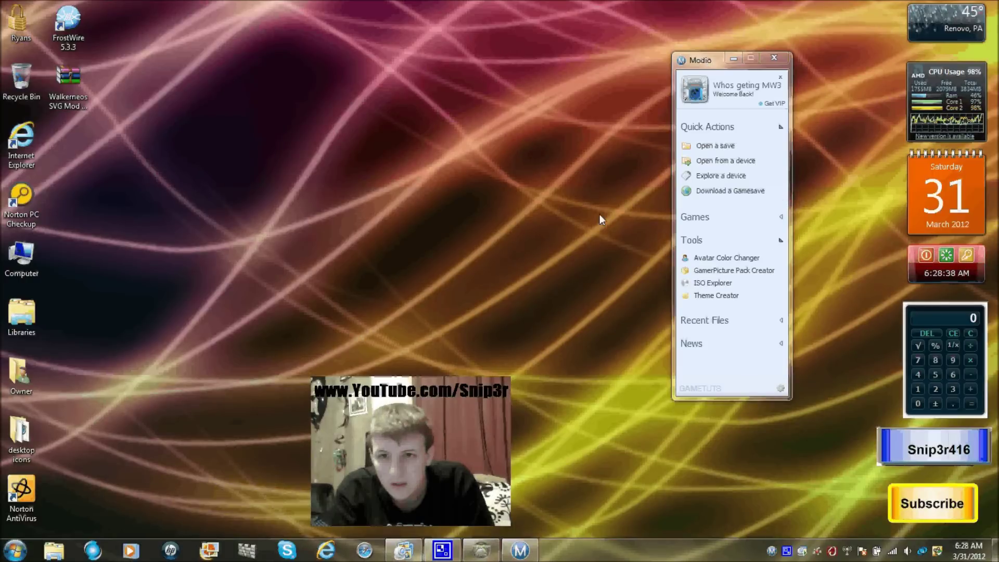
left_click(743, 176)
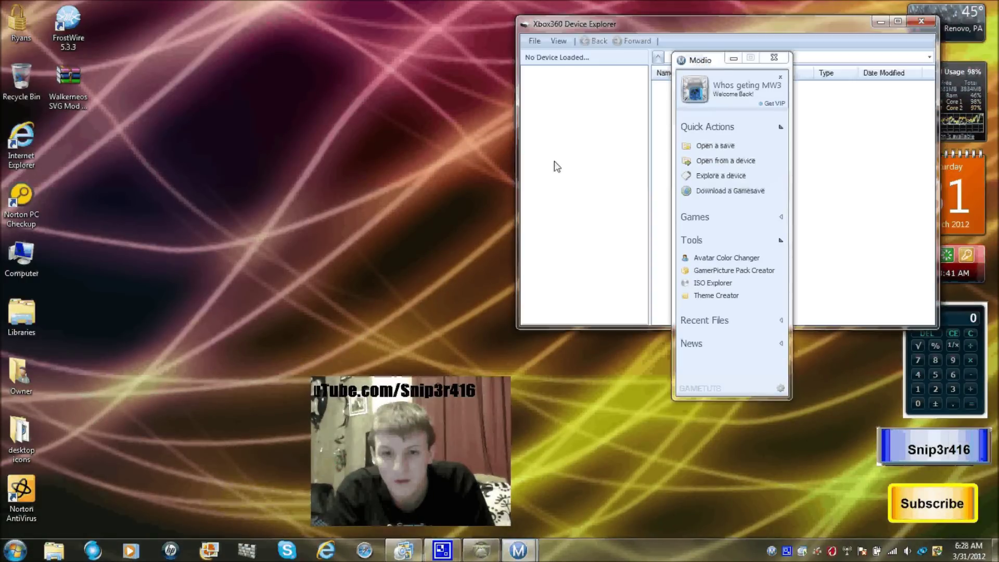
left_click(734, 60)
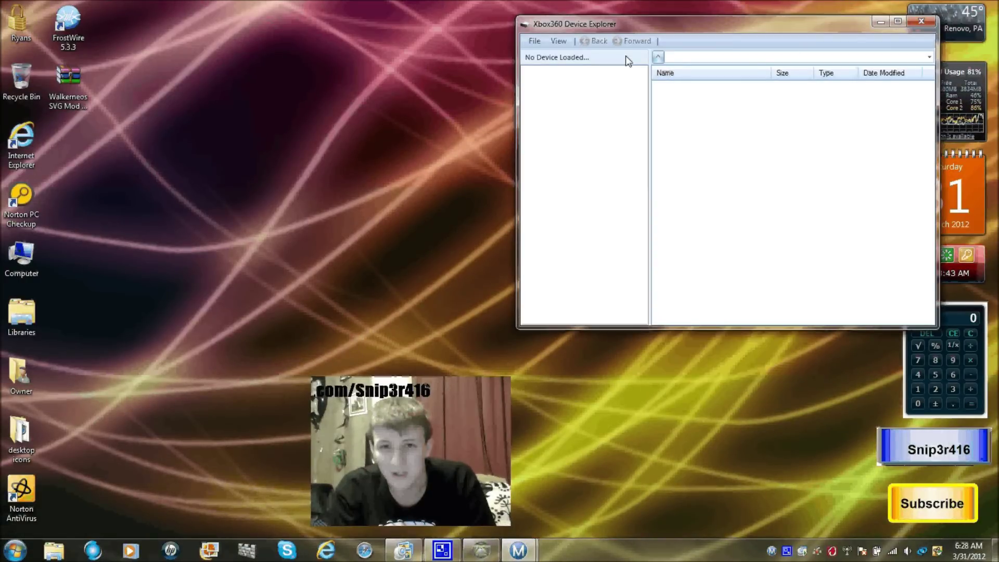
left_click(533, 41)
left_click(536, 54)
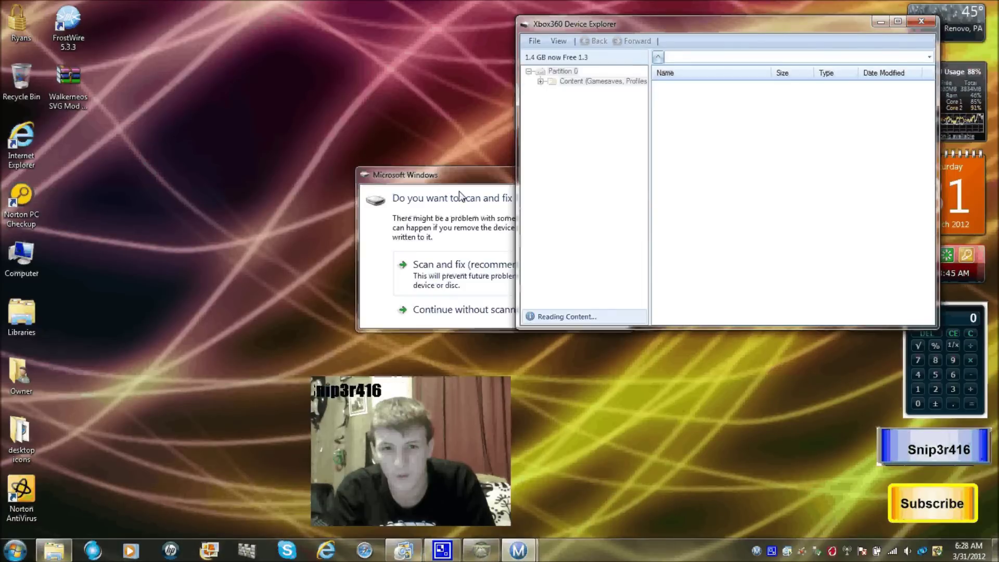
left_click_drag(467, 181, 292, 194)
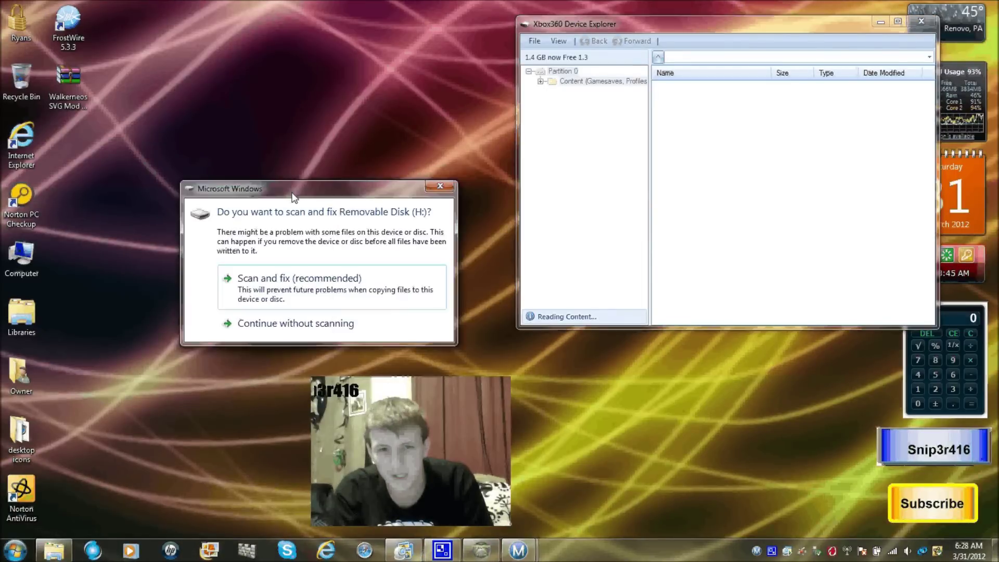
left_click(439, 185)
left_click(584, 112)
Step: Open Partition 0's Content folder and delete the selected Walkerneos mod2–mod4 folders
double_click(695, 97)
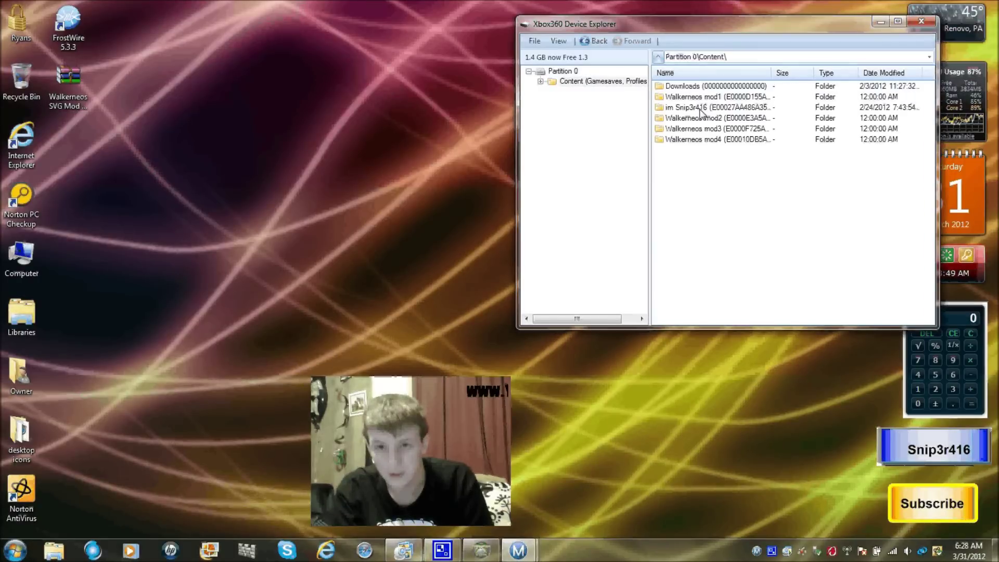
left_click_drag(698, 160, 695, 117)
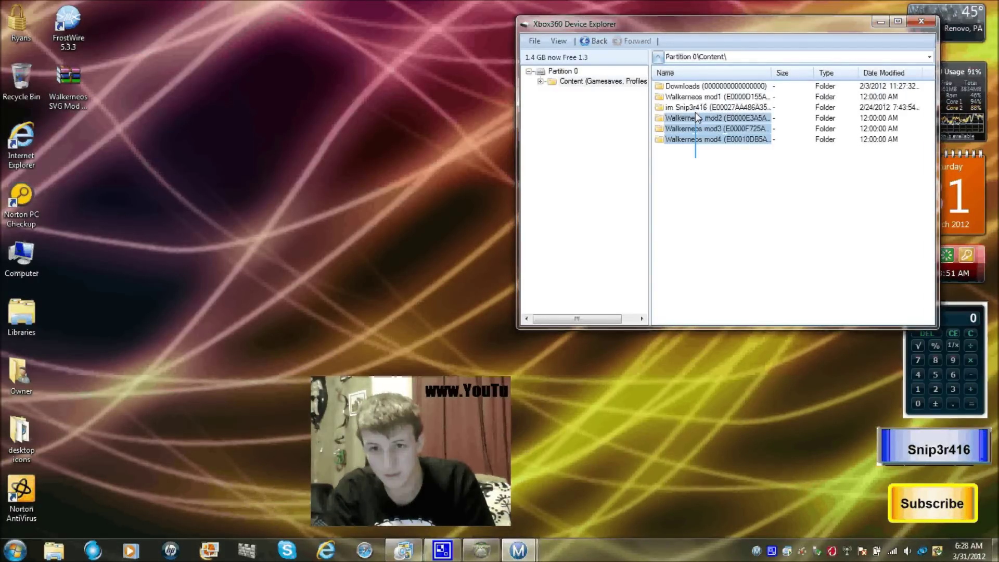
right_click(695, 118)
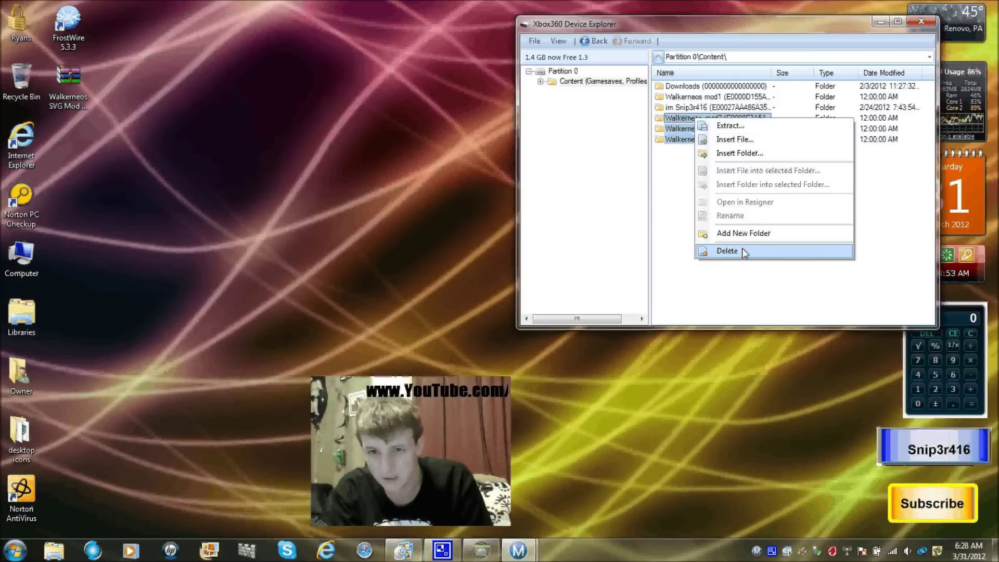
left_click(726, 251)
left_click(499, 313)
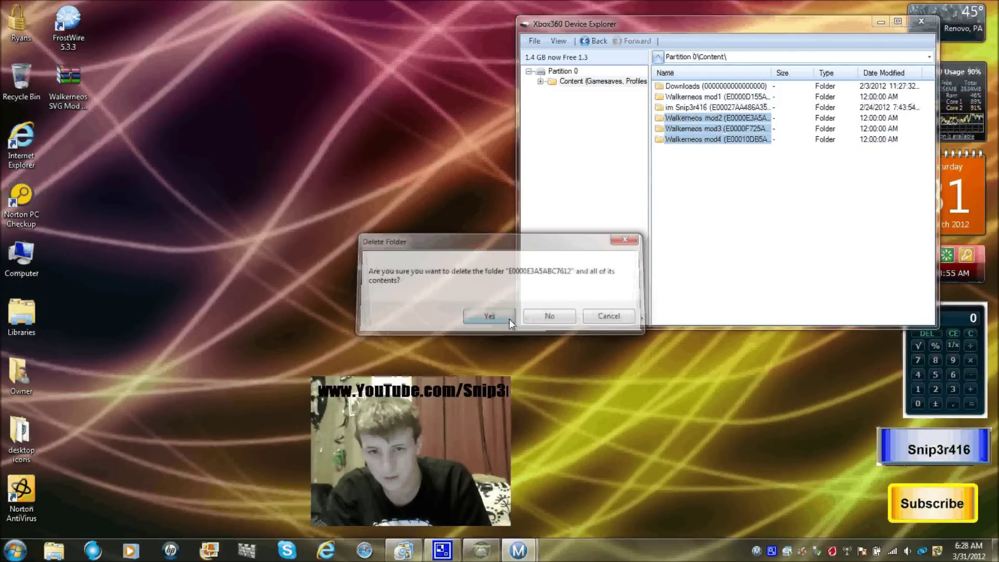
left_click(490, 316)
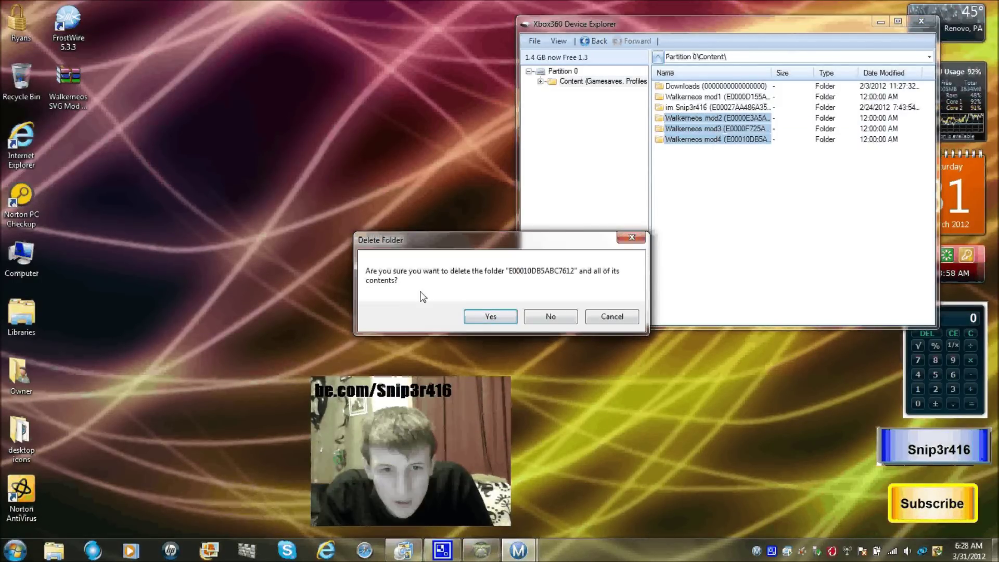
left_click(558, 315)
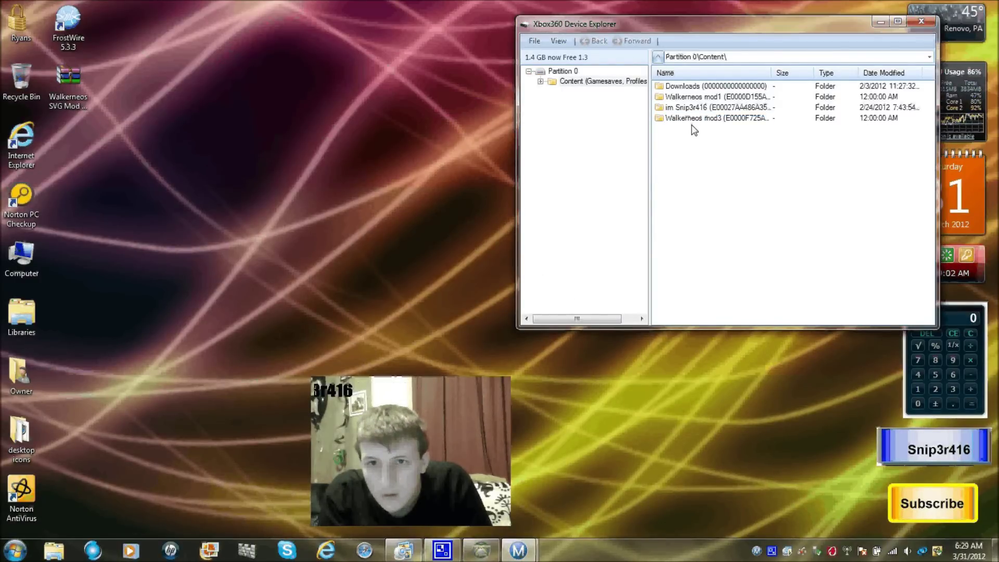
Step: Delete the leftover mod3 and mod1 folders, then close the device explorer
left_click(693, 121)
right_click(692, 124)
left_click(724, 252)
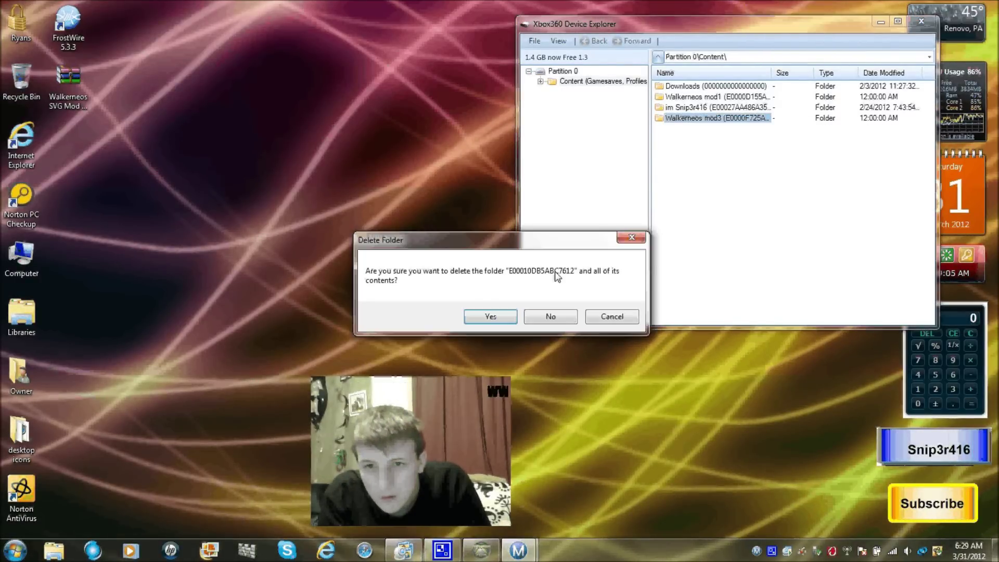
left_click(482, 318)
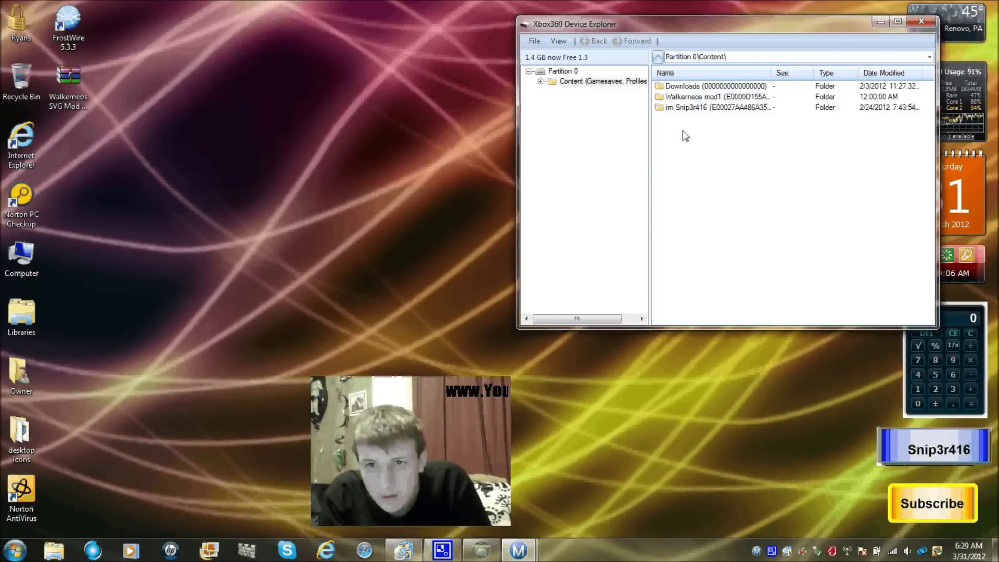
right_click(677, 97)
left_click(718, 229)
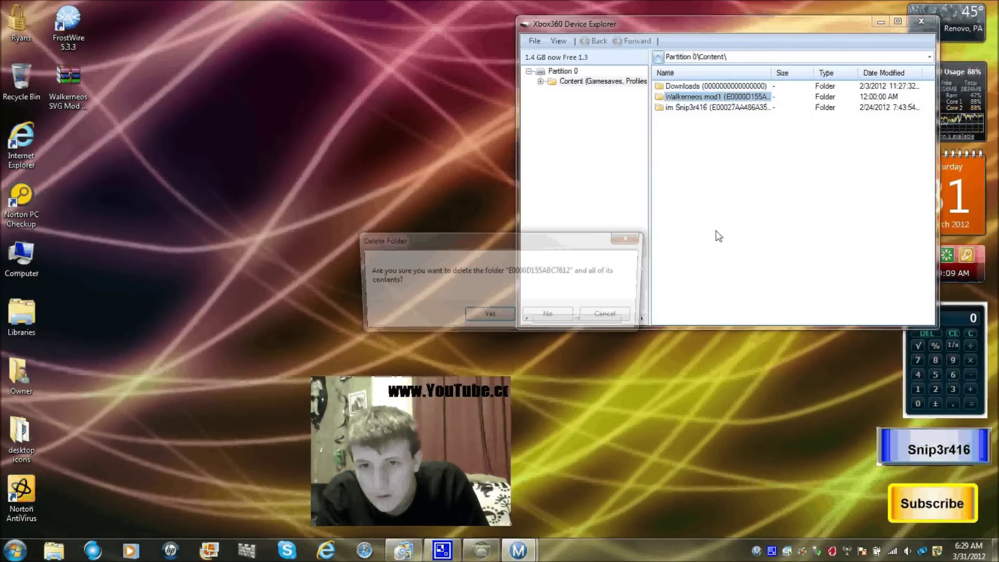
left_click(496, 317)
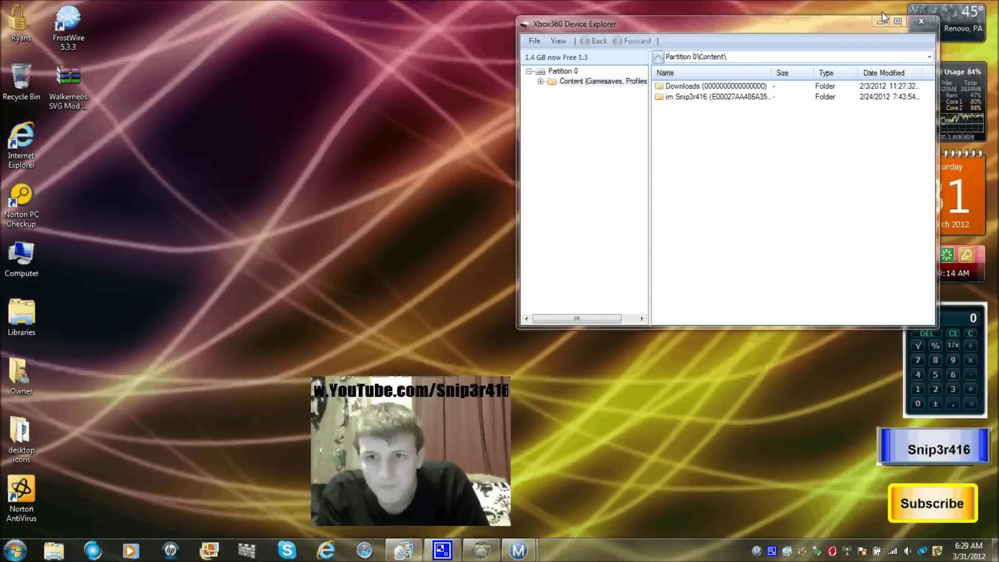
left_click(912, 19)
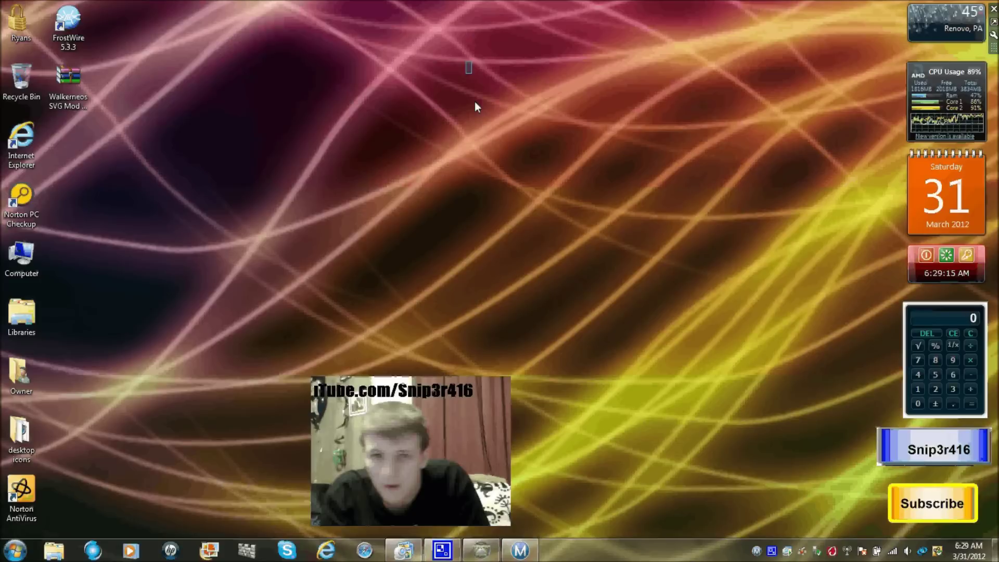
Step: Open Walkerneos SVG Mod Menu.7z, dismiss the trial notice, and select all four E000 folders
double_click(75, 95)
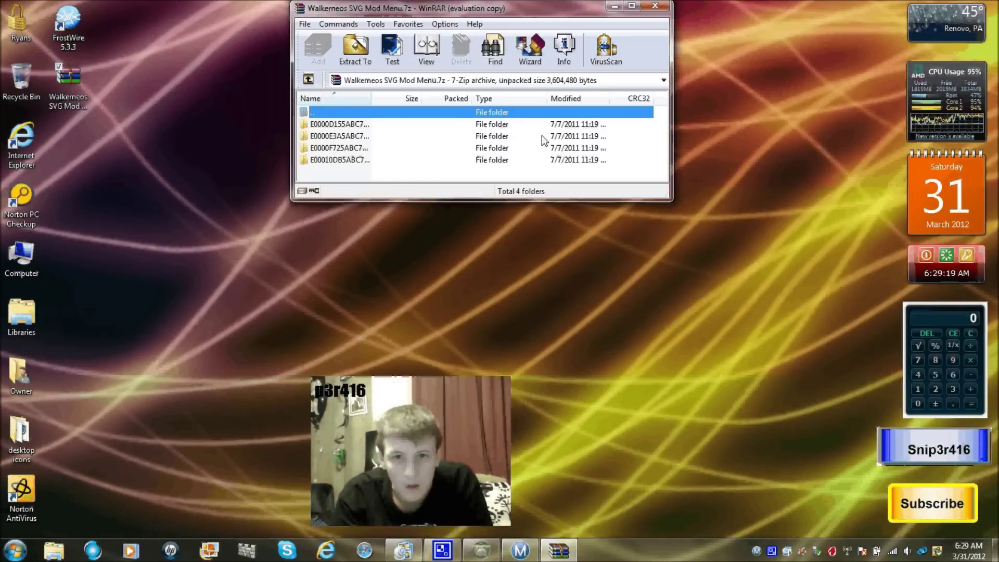
left_click(556, 110)
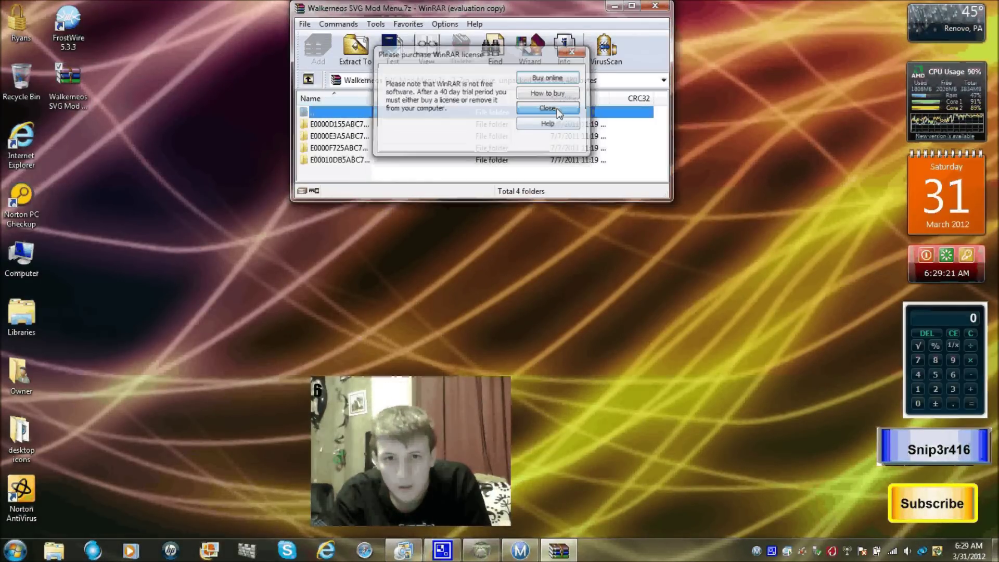
left_click_drag(540, 172, 532, 130)
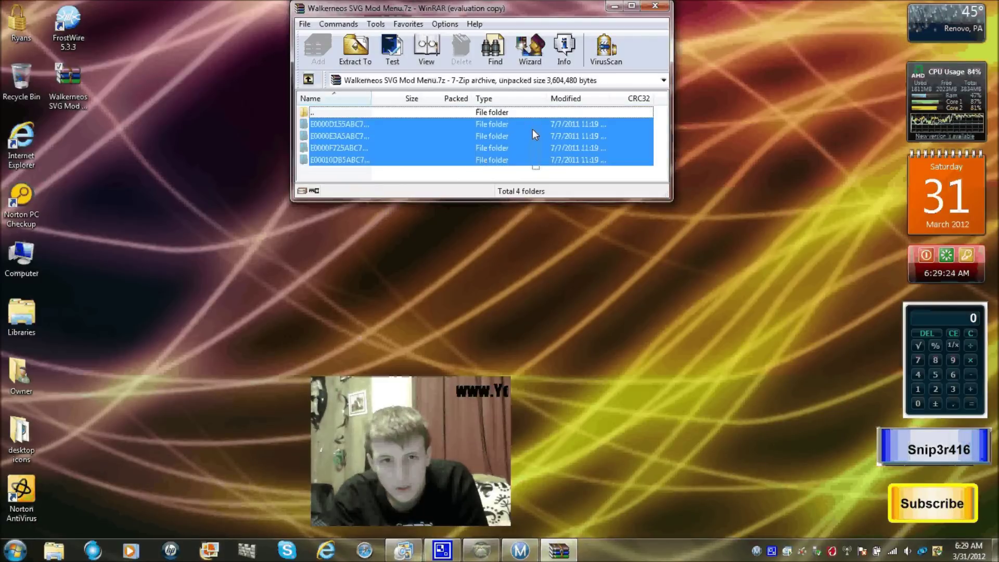
mouse_move(480, 550)
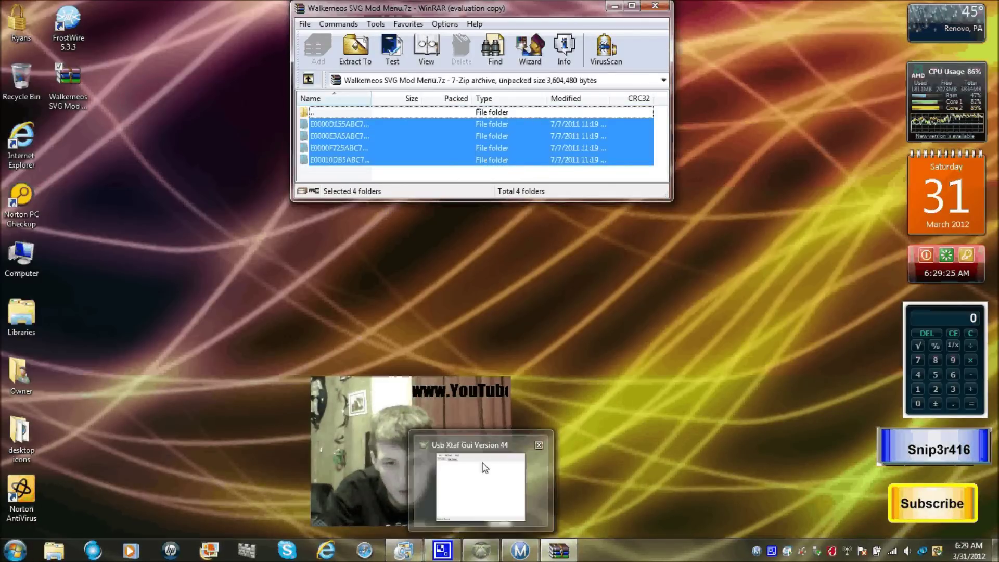
Step: In Usb Xtaf Gui, open the Usb Memory Unit H: drive's Data Partition Content folder
left_click(483, 467)
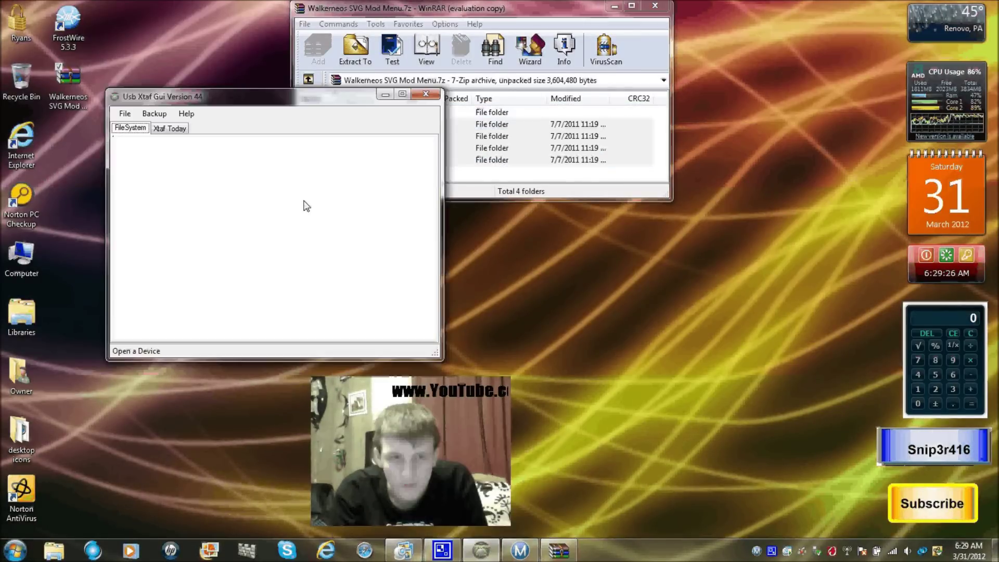
left_click(123, 116)
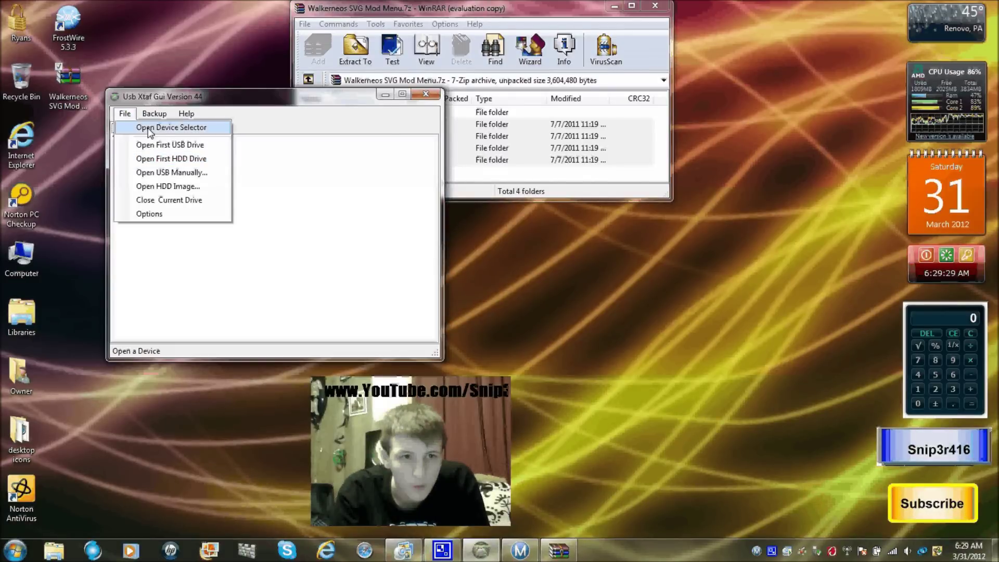
left_click(150, 130)
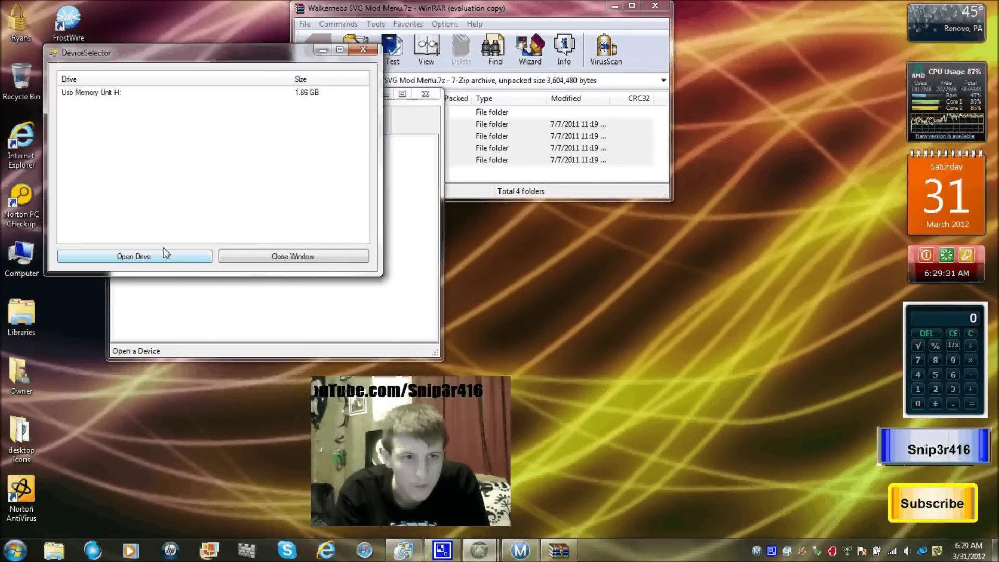
left_click(101, 100)
left_click(134, 256)
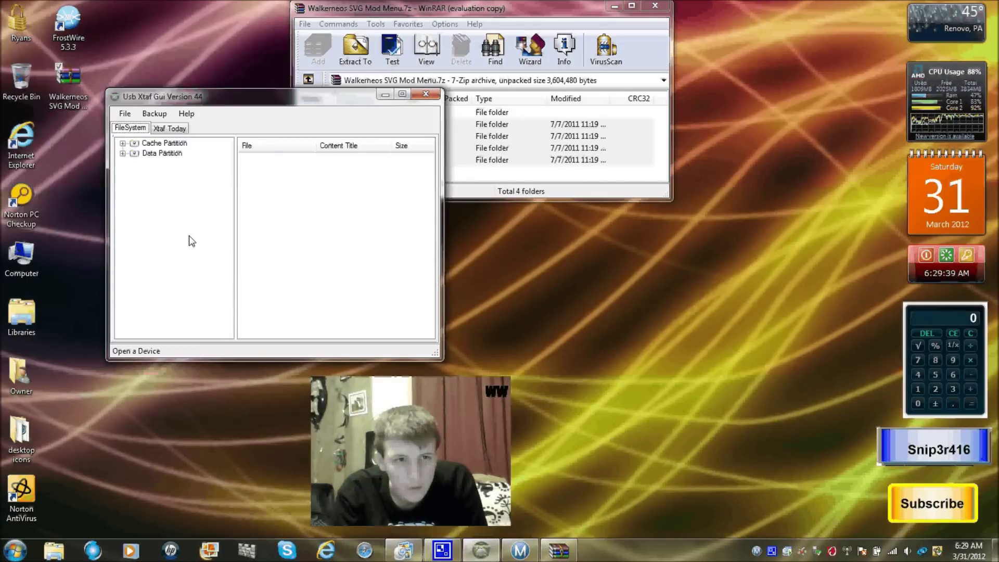
left_click(122, 154)
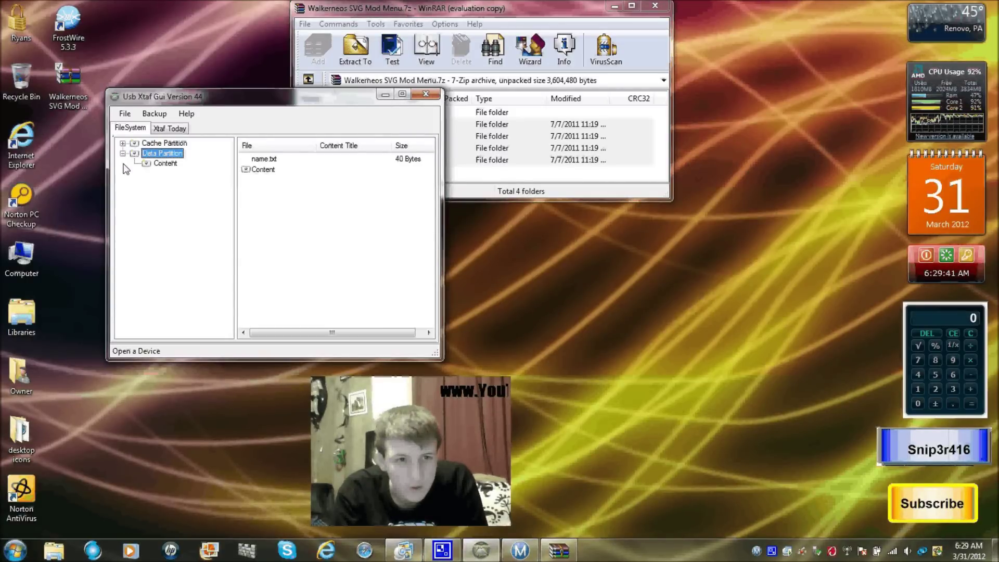
left_click(149, 166)
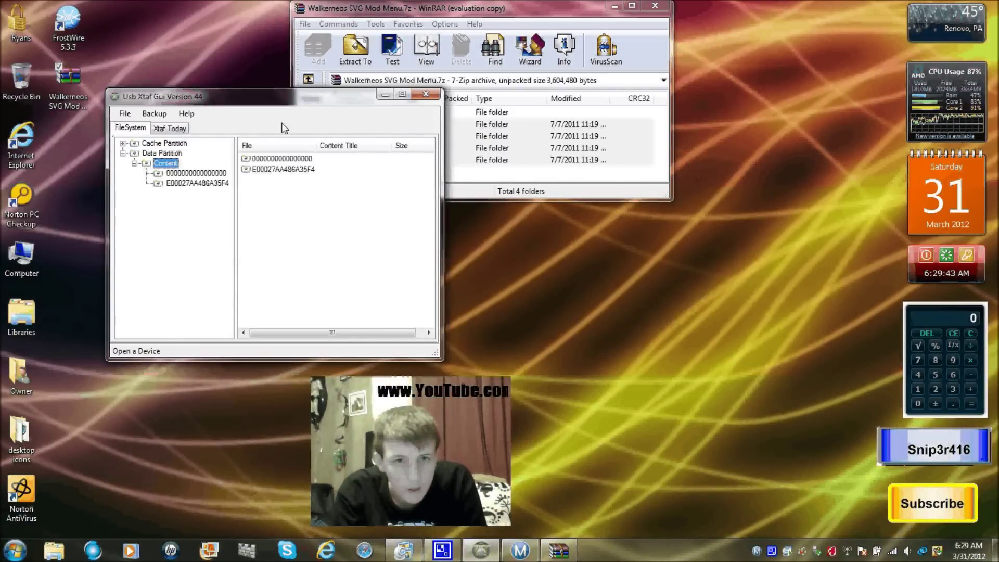
Step: Drag the four Walkerneos mod profile folders from WinRAR into the Content folder
mouse_move(243, 102)
left_mouse_down()
mouse_move(195, 109)
mouse_move(138, 99)
left_mouse_up()
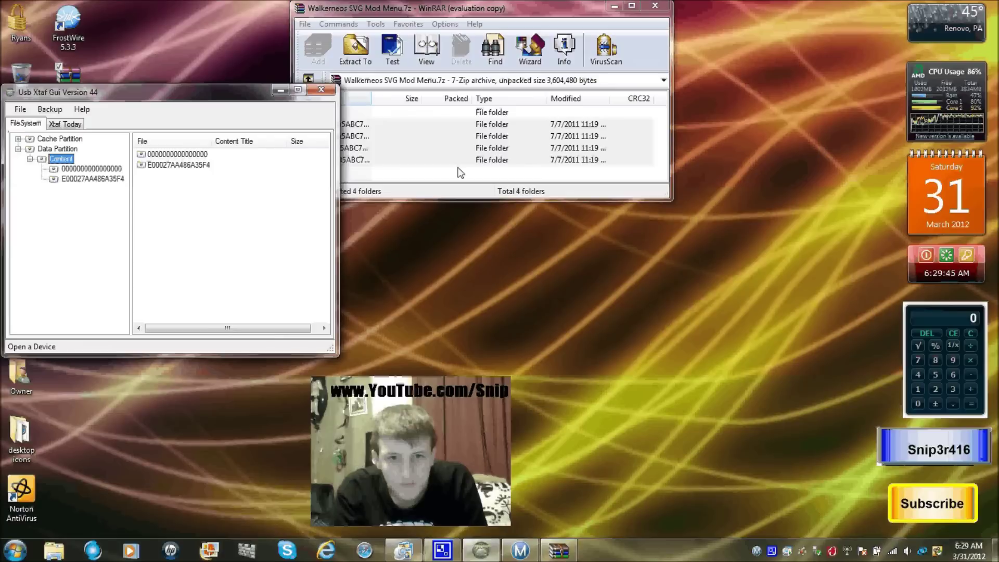
left_click(400, 161)
left_click_drag(400, 162, 223, 224)
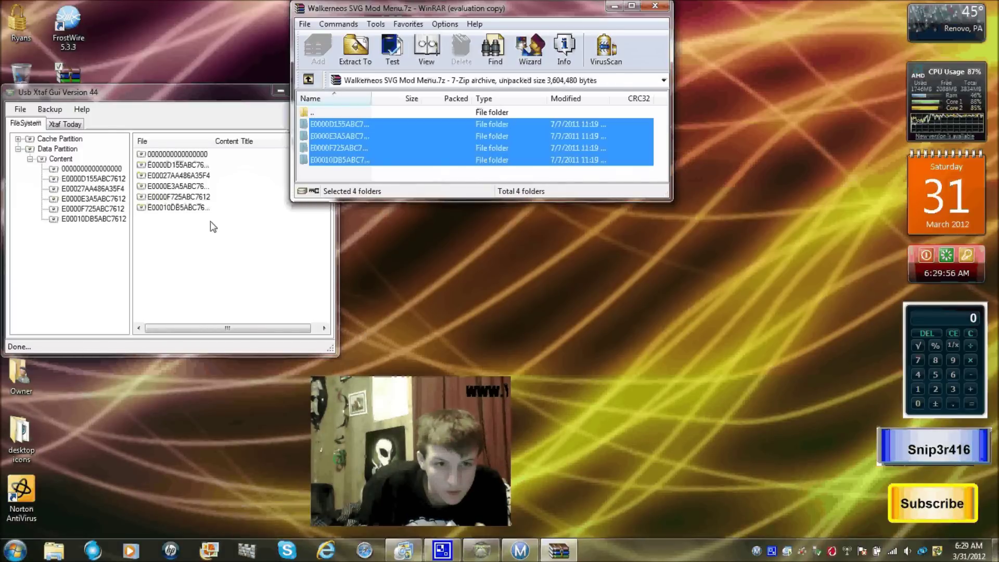
left_click_drag(265, 92, 245, 114)
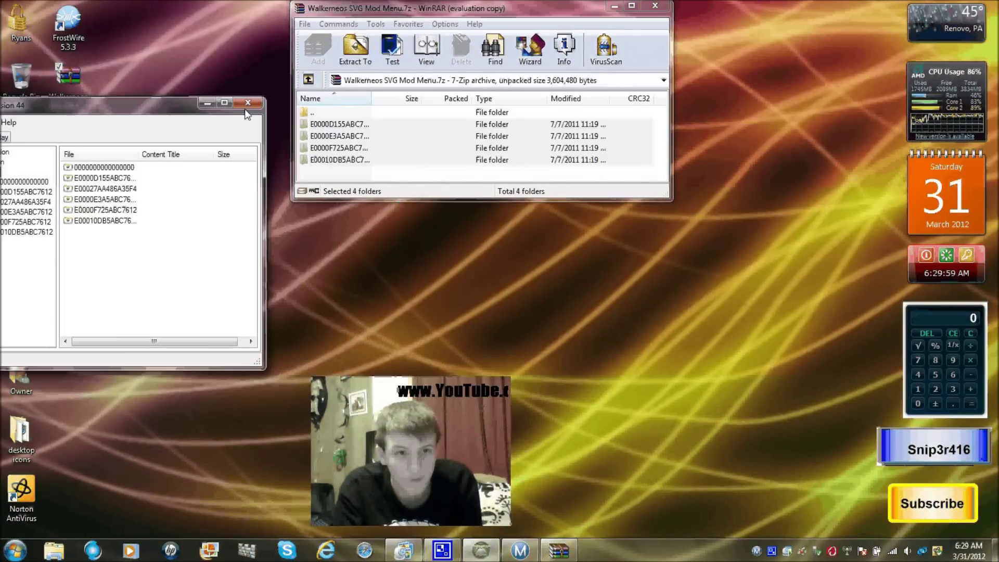
Step: Close Xtaf Gui, open the Ryans > moding folder, and relaunch Modio from it
left_click(247, 103)
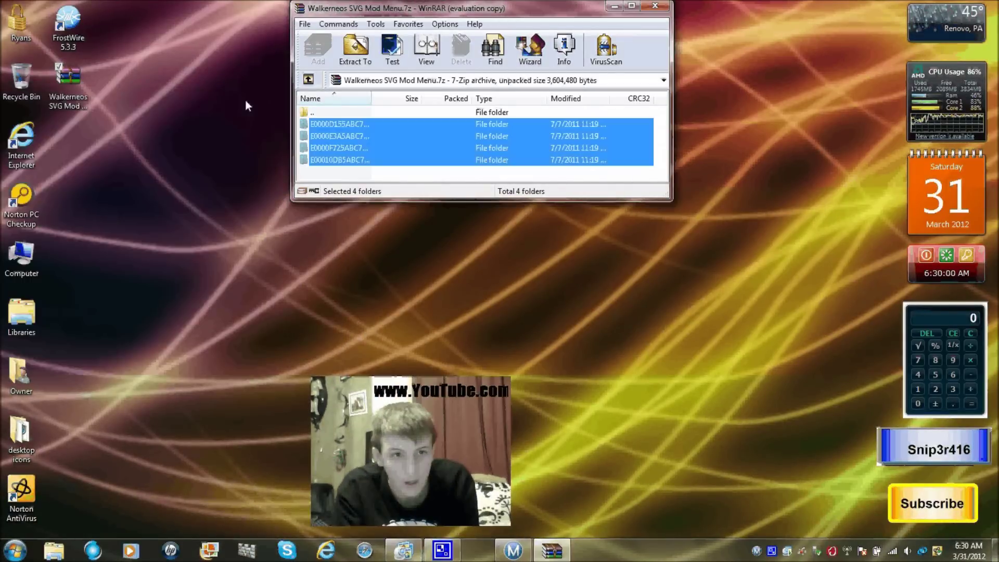
double_click(28, 21)
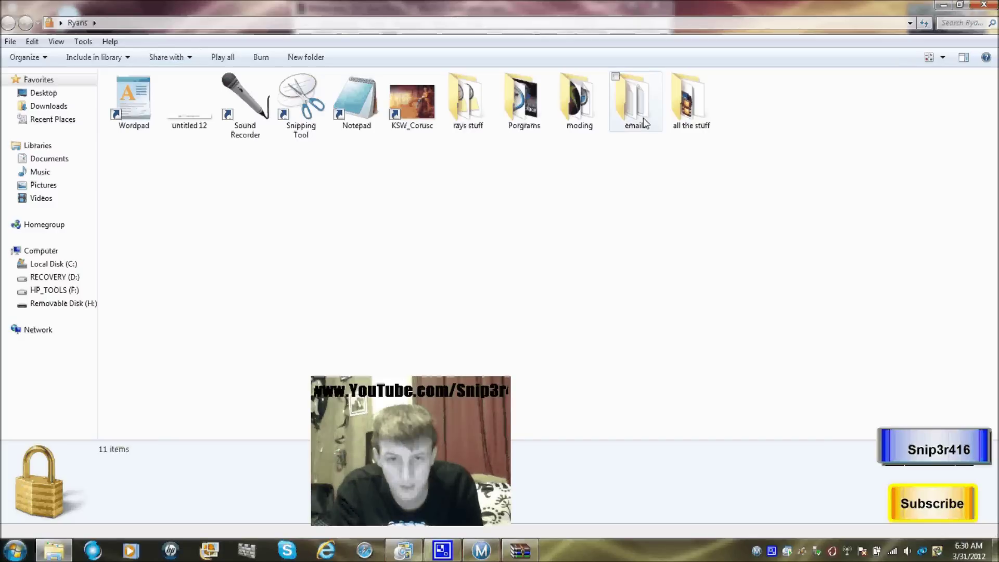
double_click(579, 100)
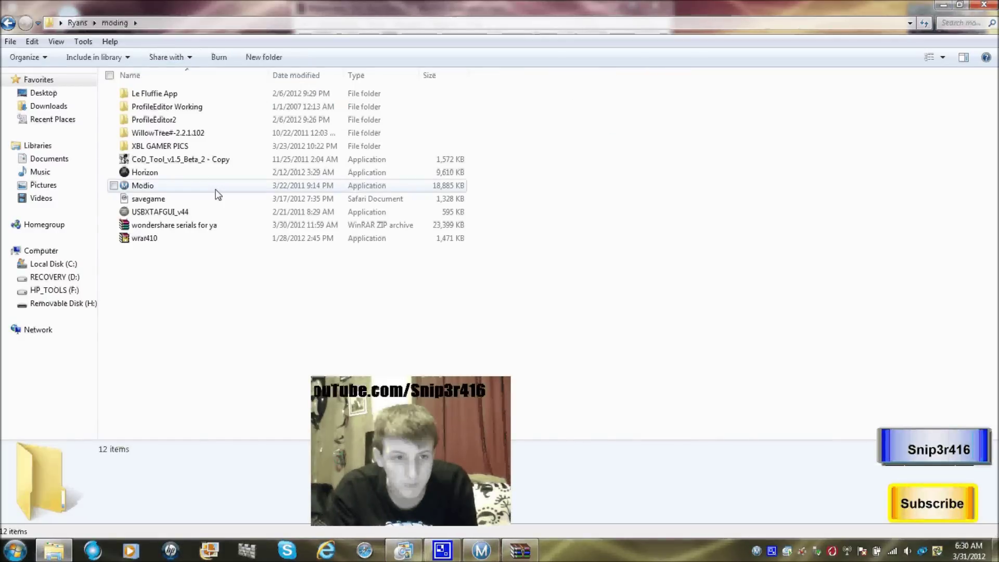
double_click(211, 212)
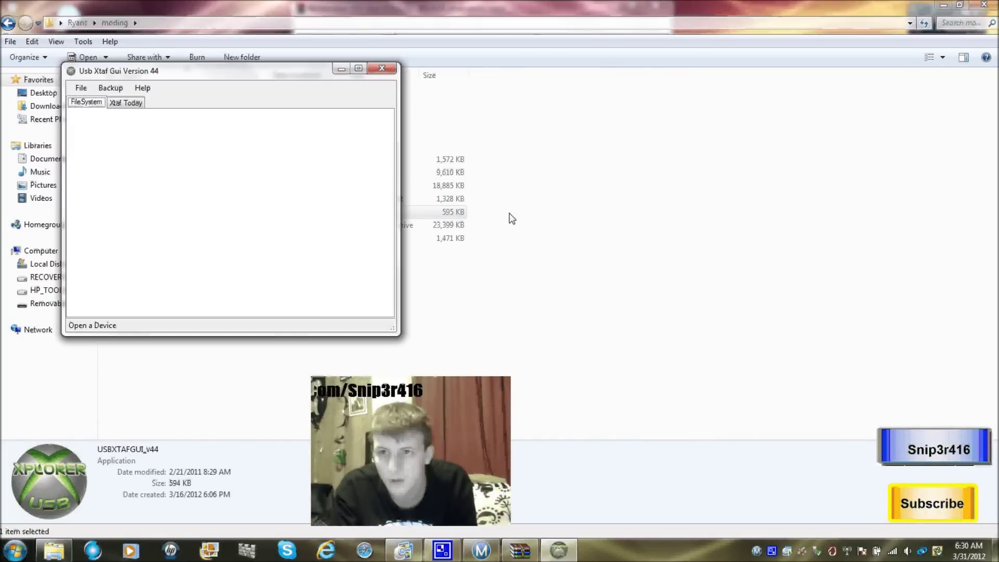
left_click(382, 67)
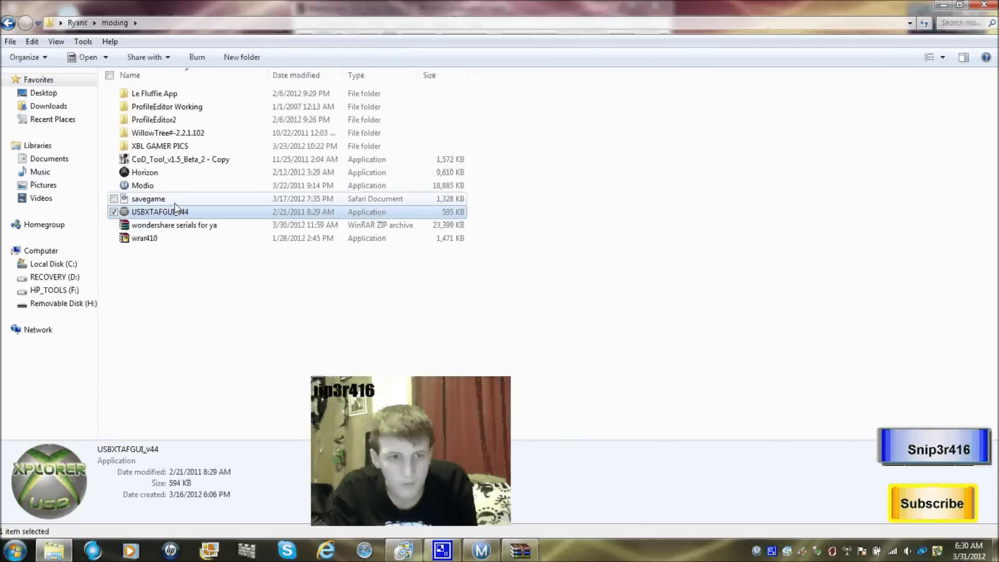
left_click(169, 185)
left_click(942, 5)
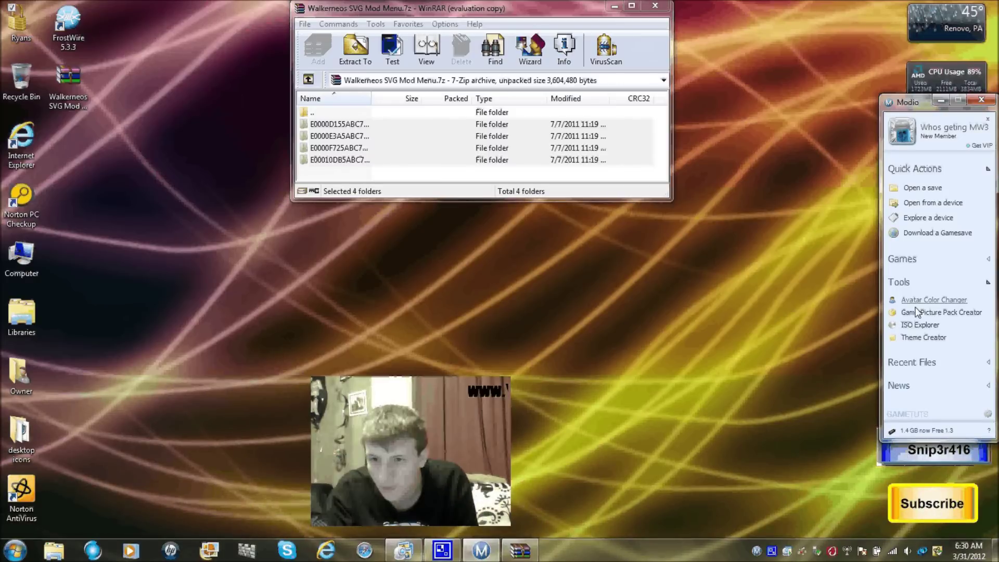
left_click(924, 218)
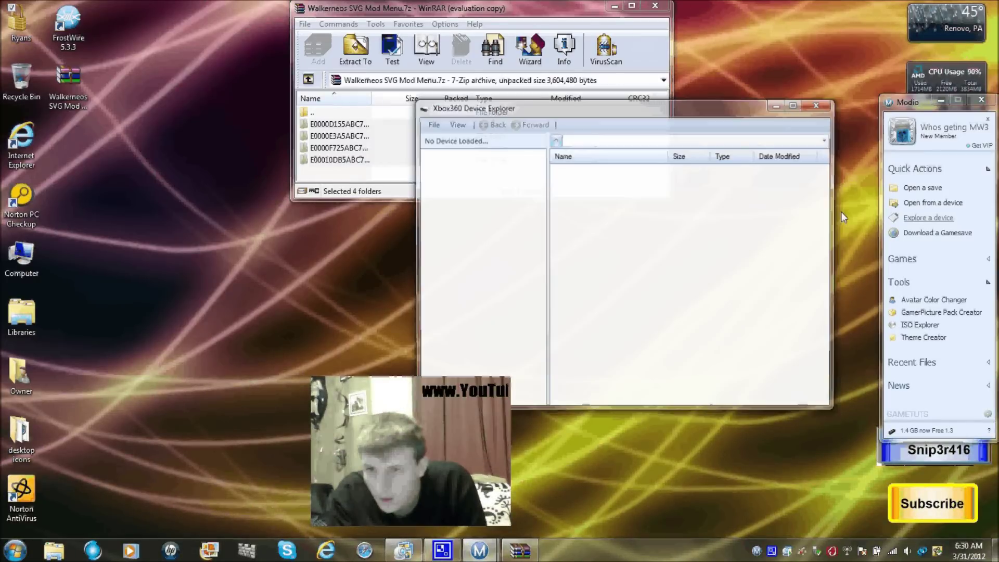
left_click(430, 125)
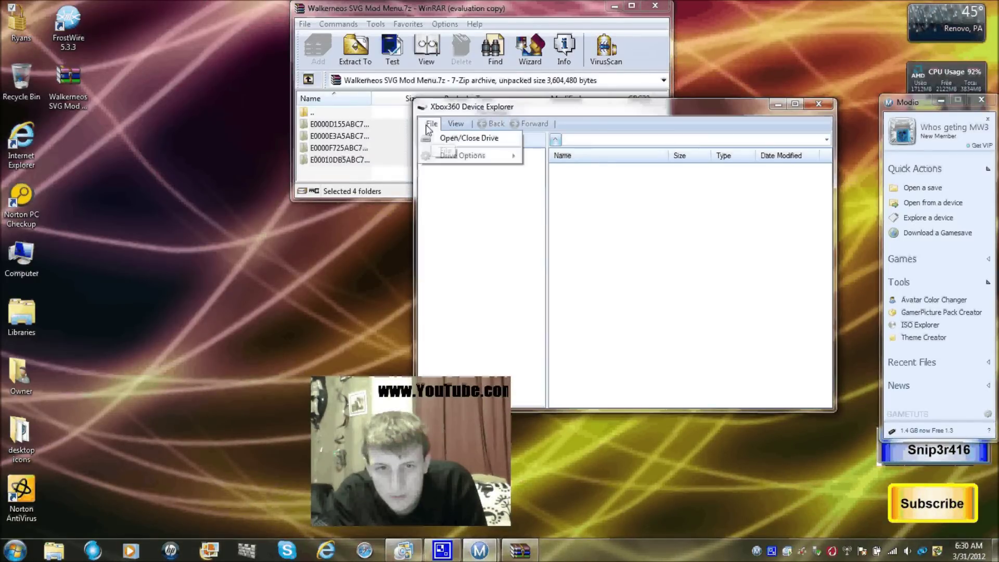
left_click(434, 138)
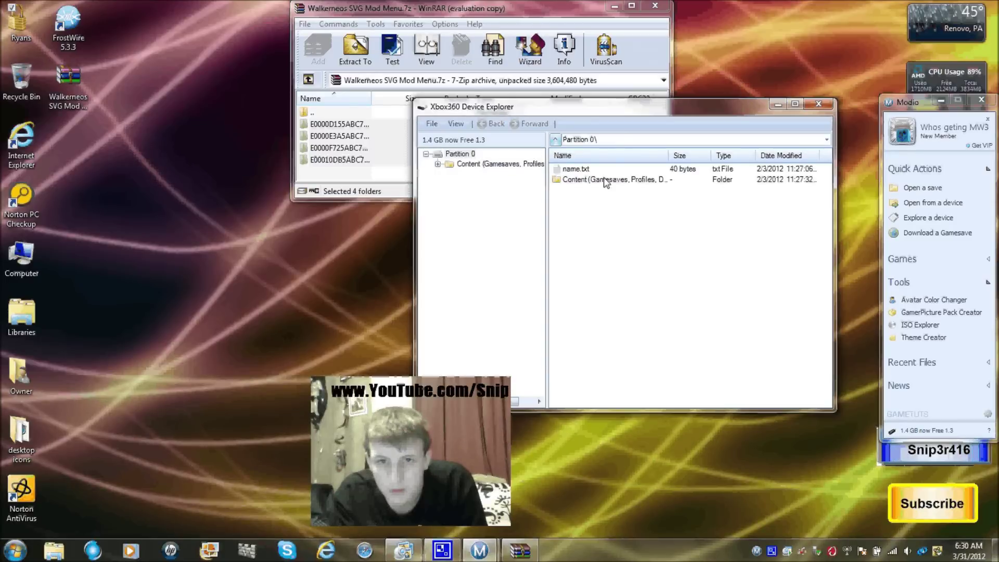
double_click(605, 180)
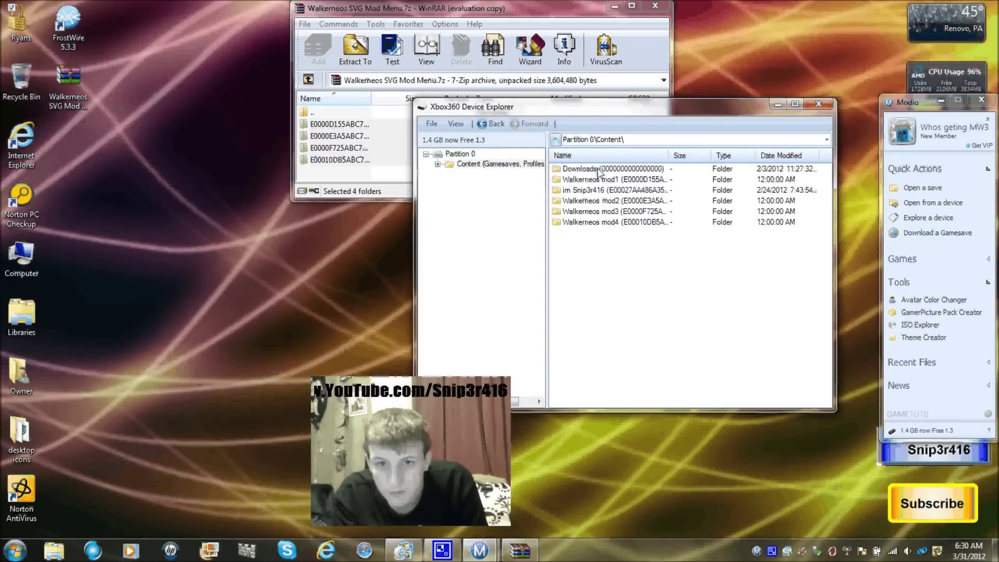
key("alt+F4")
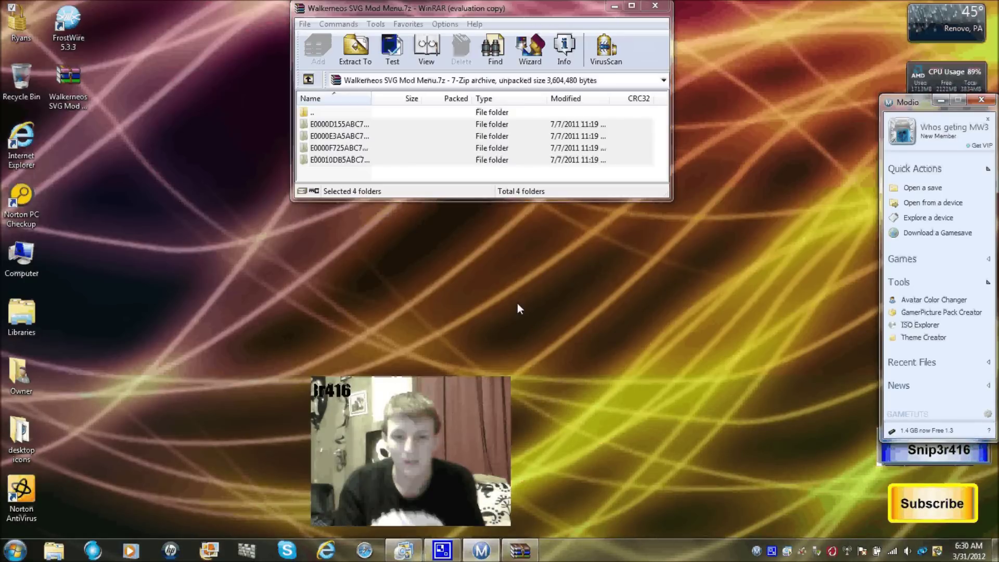
Step: Bring up the screen recorder's tray icon controls to pause or stop recording
right_click(771, 550)
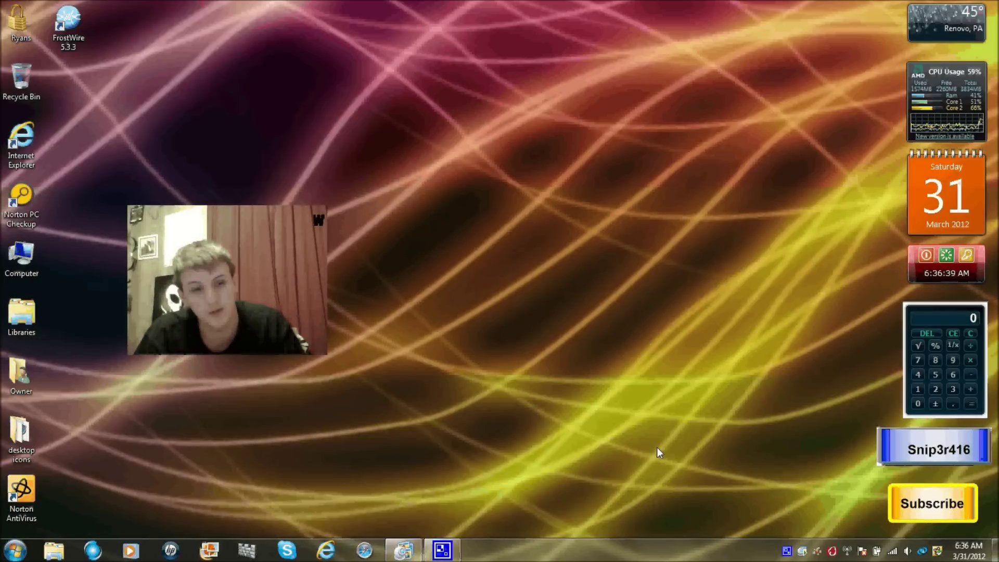
right_click(785, 551)
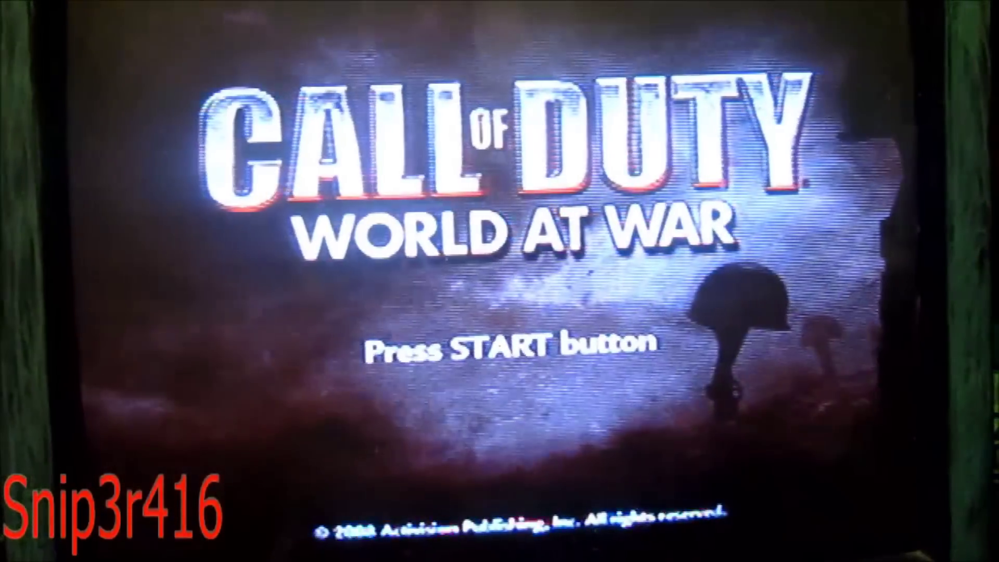
Step: From the Xbox Guide's Sign In list, sign in as Walkerneos mod1
key("super")
key("Down")
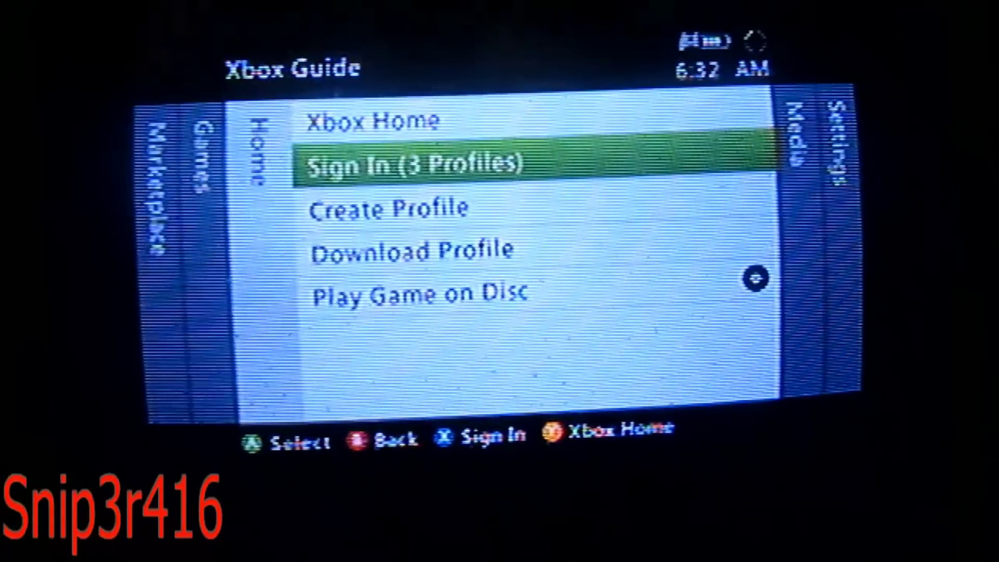
key("Return")
key("Down")
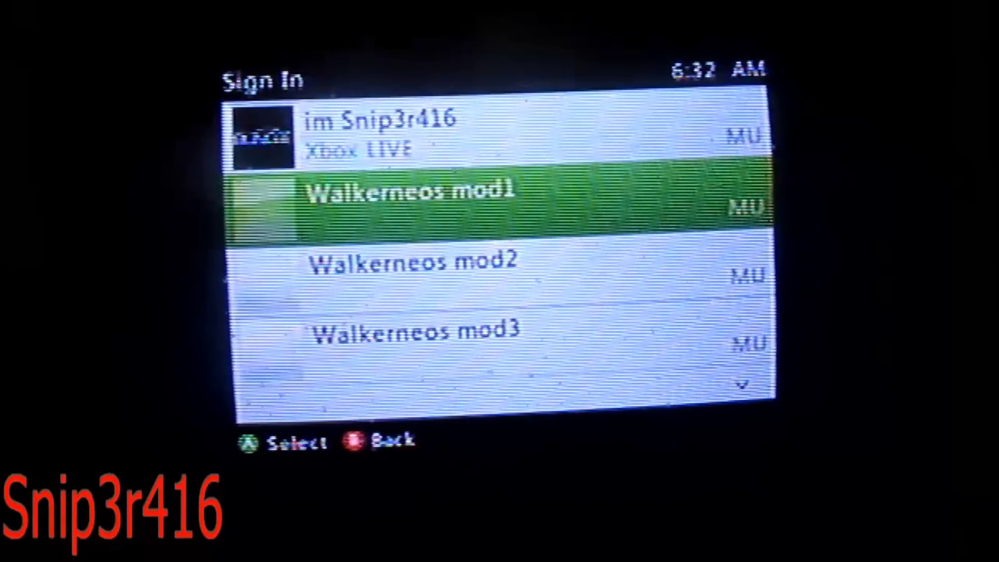
key("Return")
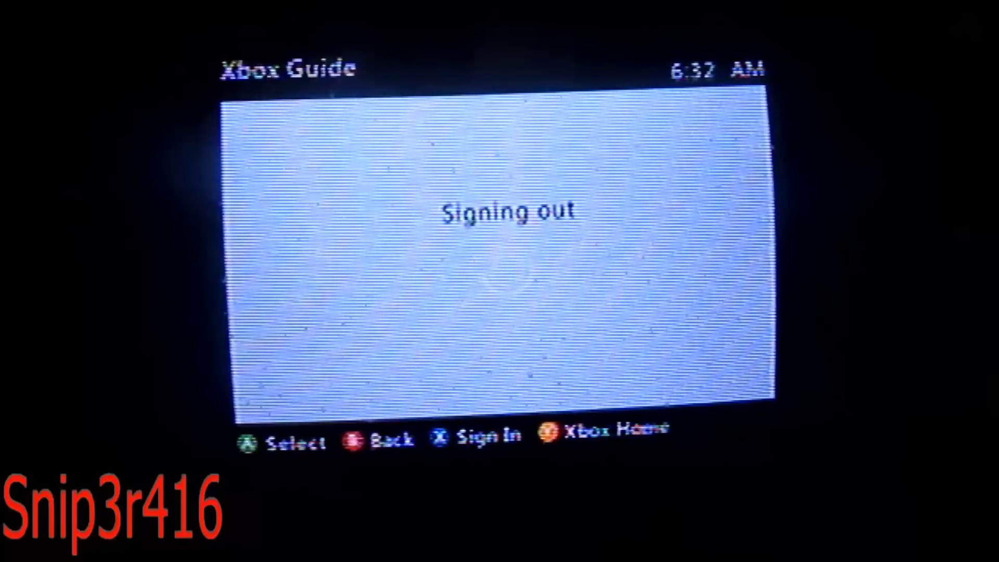
Step: Sign in Walkerneos mod2 using the USB drive as storage, then begin signing out
key("Return")
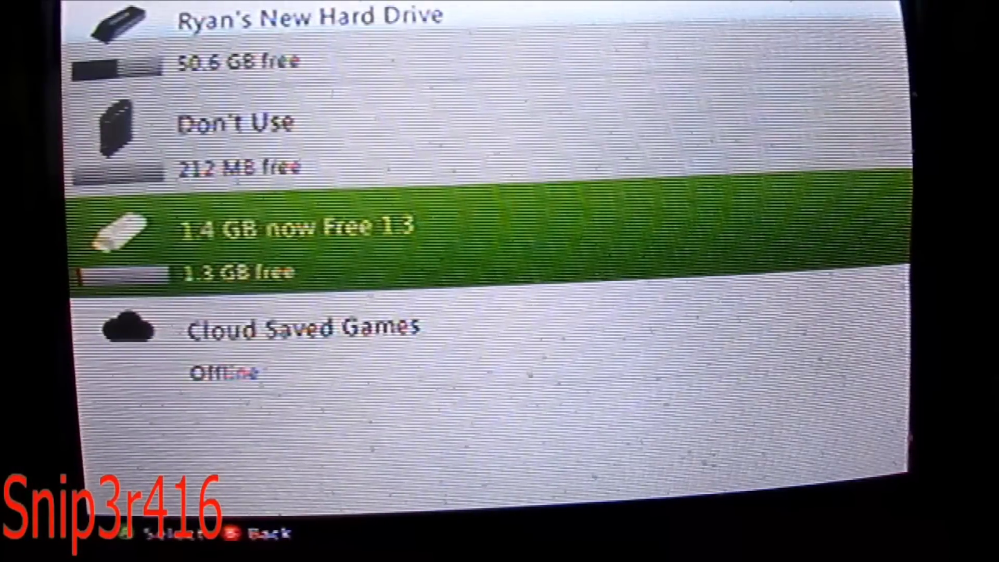
key("Return")
key("Return")
key("Escape")
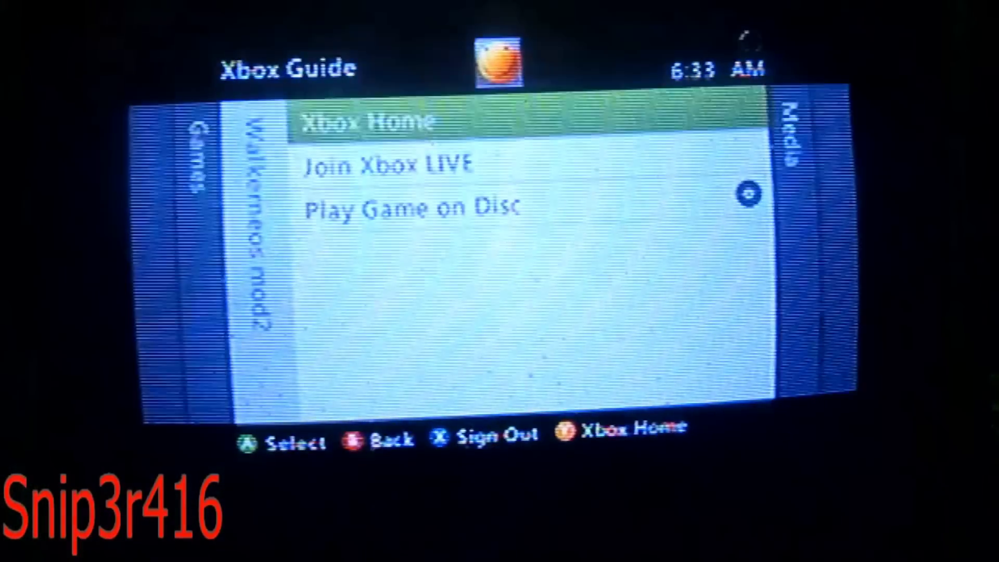
key("x")
Step: Confirm the Walkerneos mod2 sign-out and sign in Walkerneos mod3 from the profile list
key("Return")
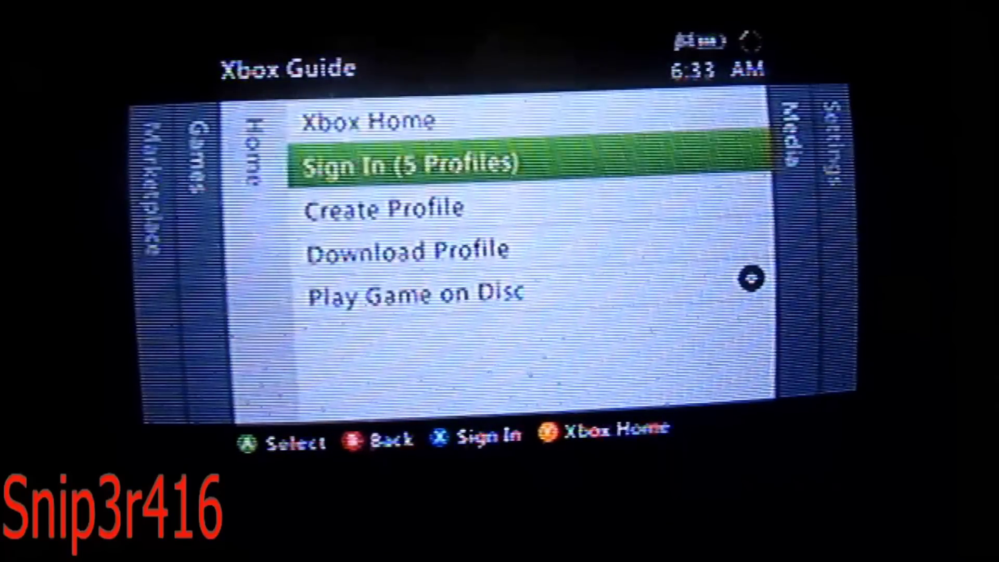
key("Return")
key("Down")
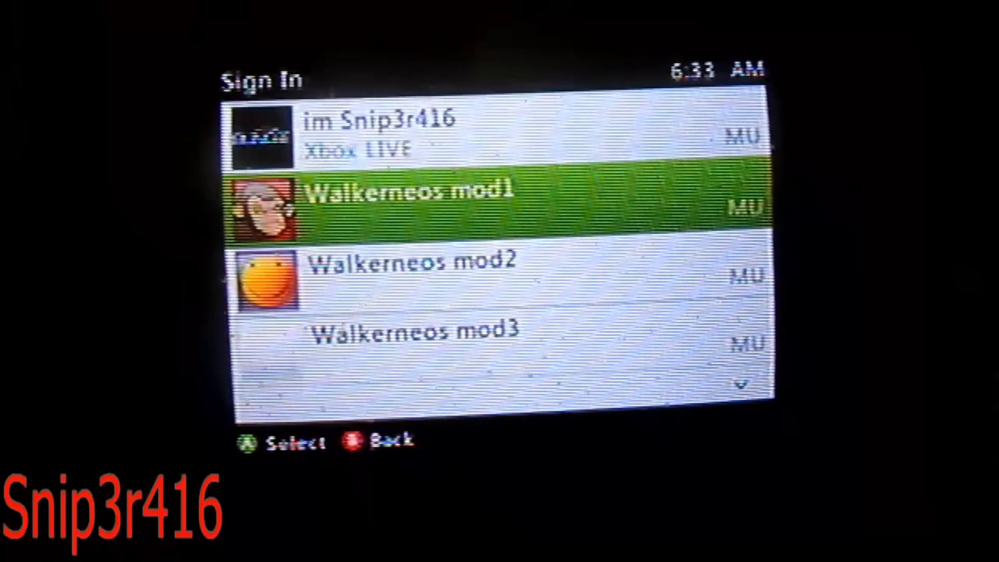
key("Down")
key("Down")
key("Down")
key("Up")
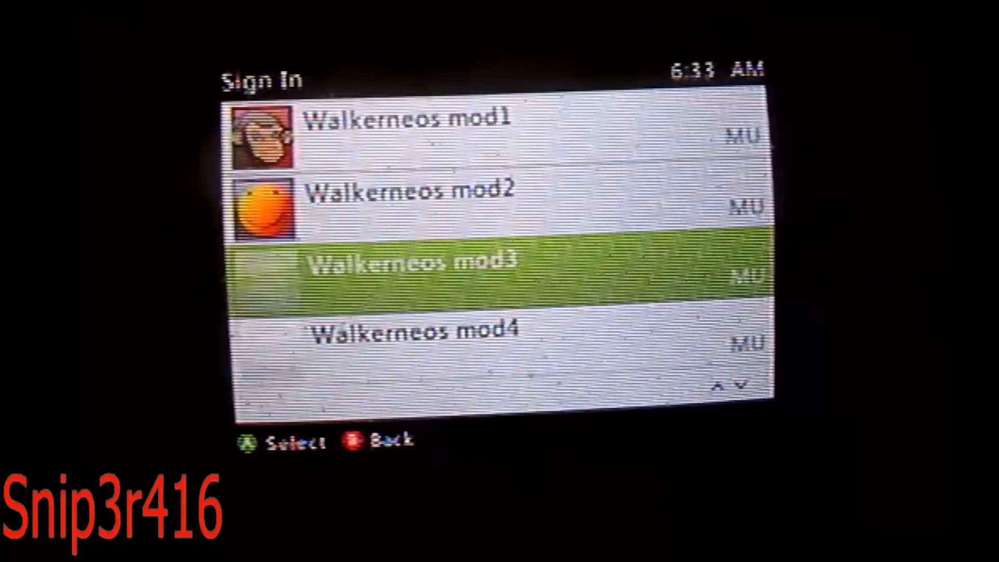
key("Return")
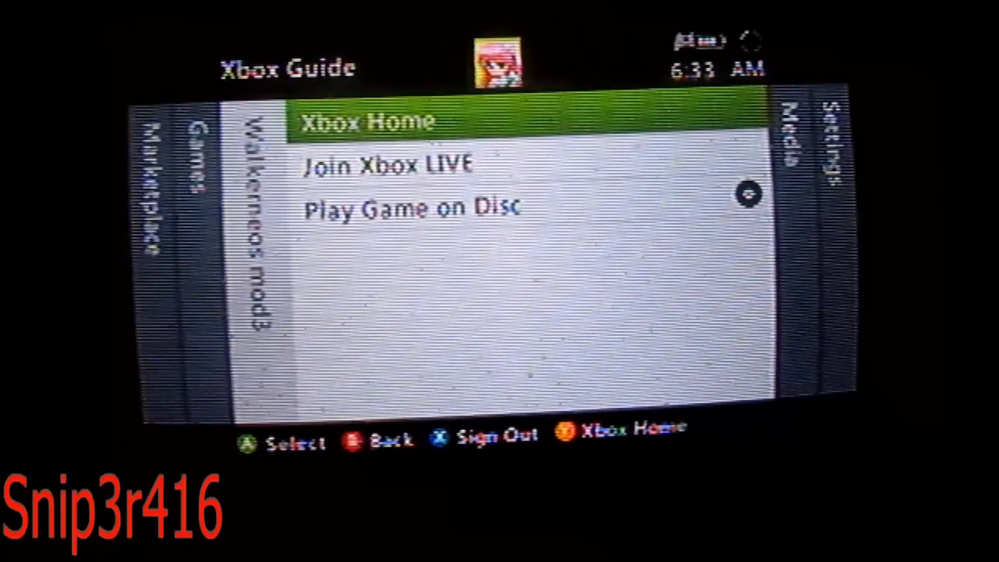